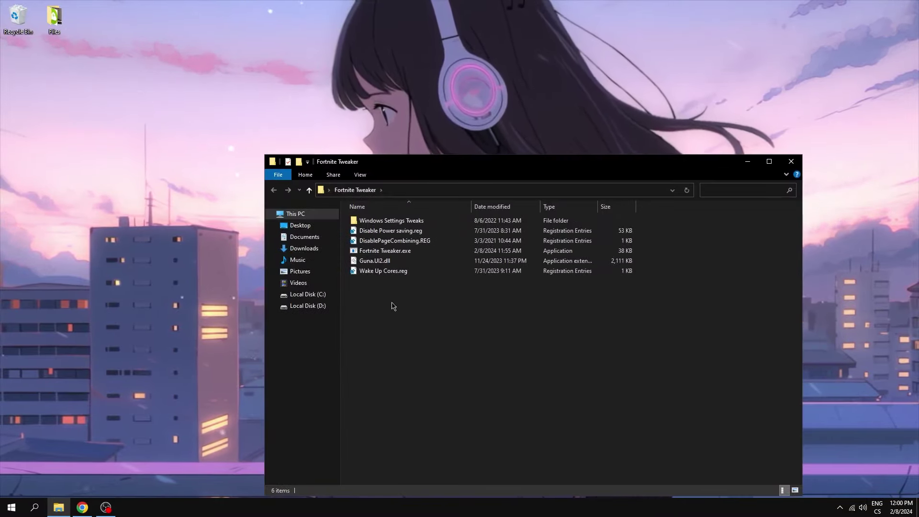
In the Windows Settings Tweaks folder, open the Turn Gamebar Off shortcut and check the Xbox Game Bar and Game Mode settings
left_click(393, 224)
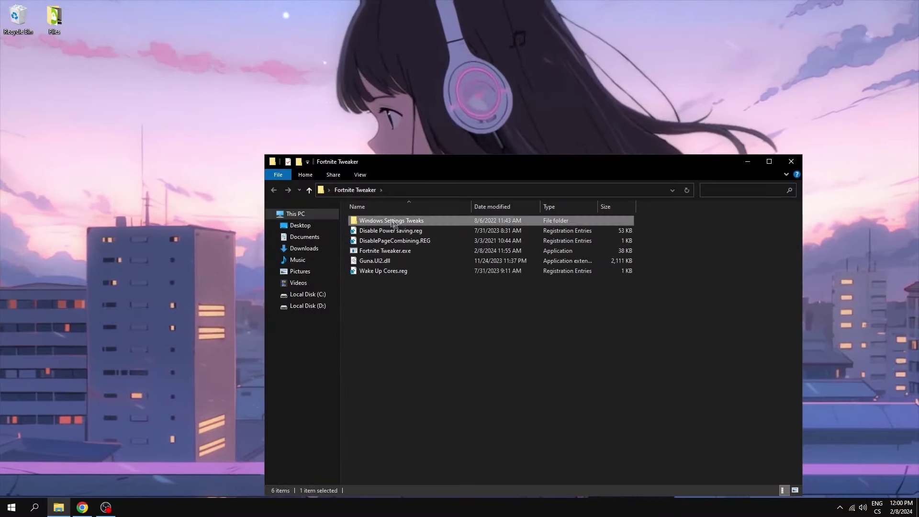
double_click(390, 224)
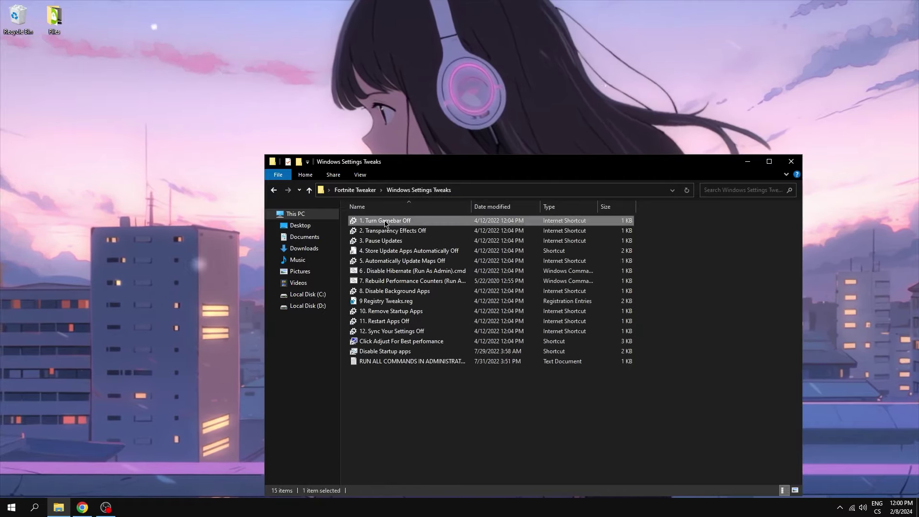
double_click(384, 222)
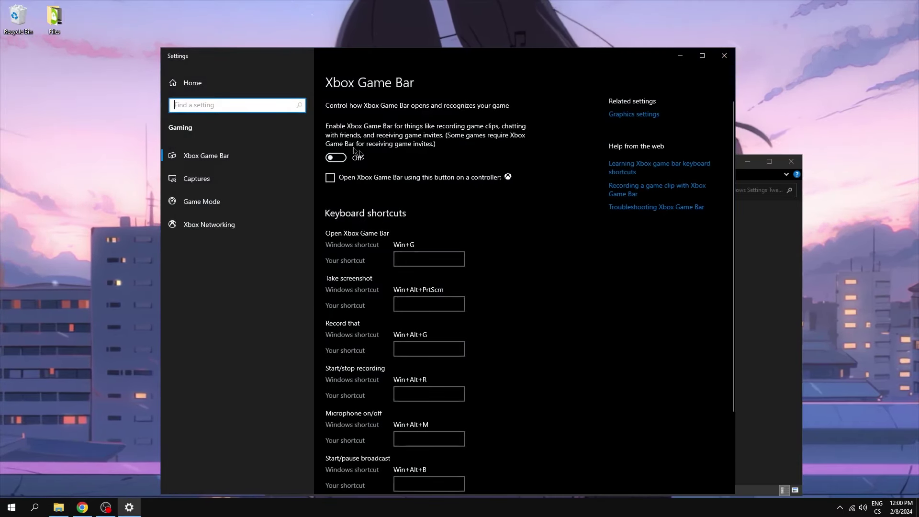
left_click(225, 202)
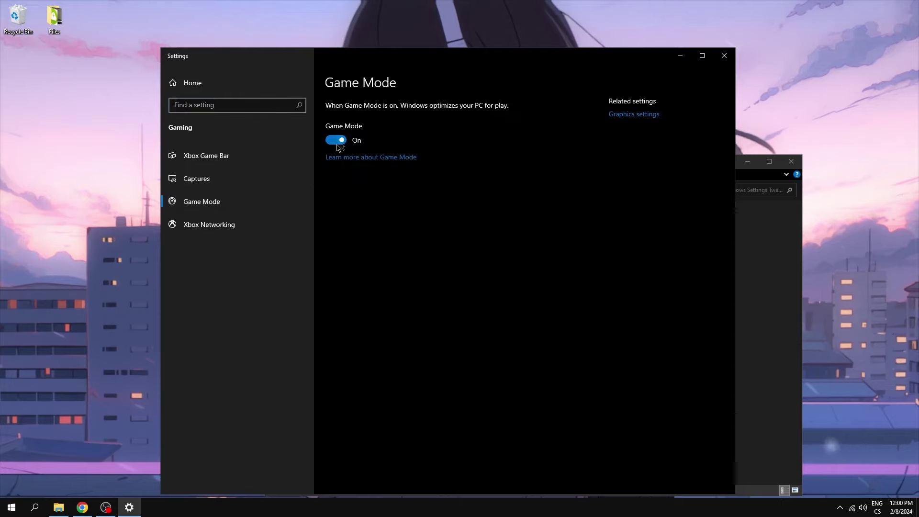
left_click(724, 56)
Open the Transparency Effects Off and Pause Updates shortcuts and check the transparency and Windows Update settings
double_click(413, 232)
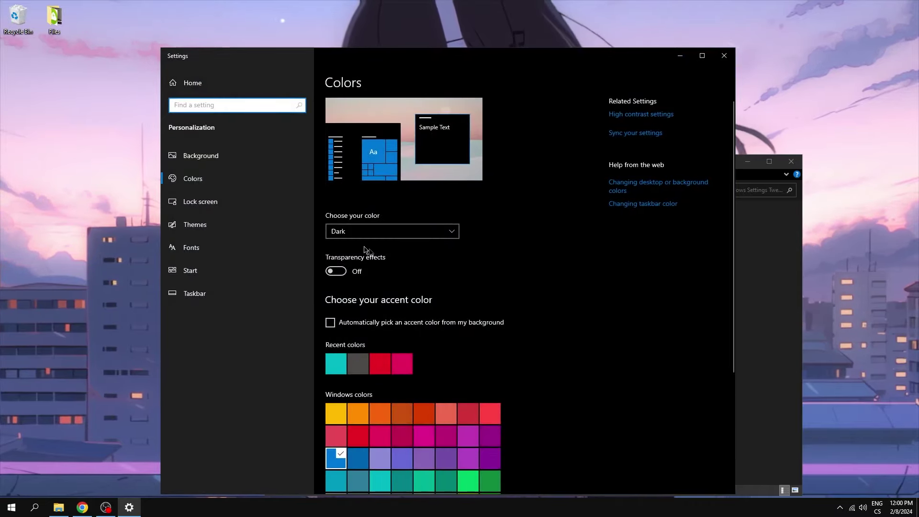
left_click(725, 62)
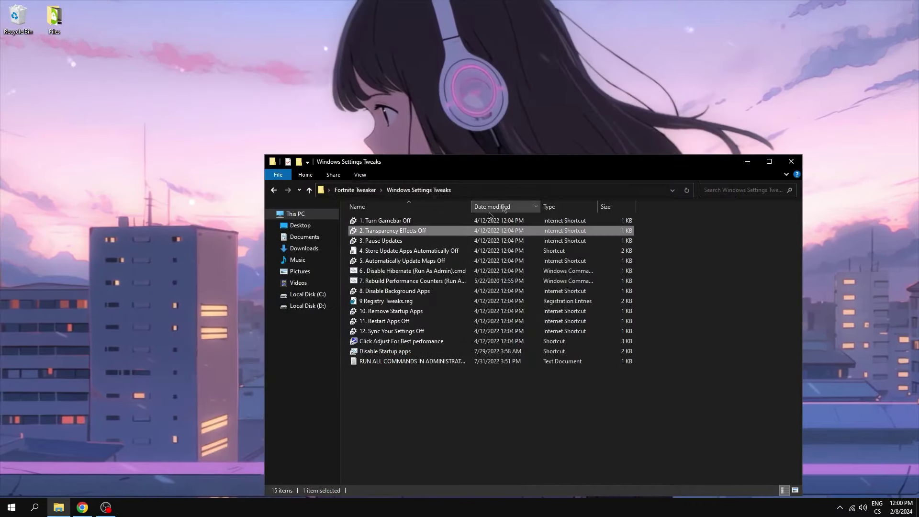
double_click(386, 244)
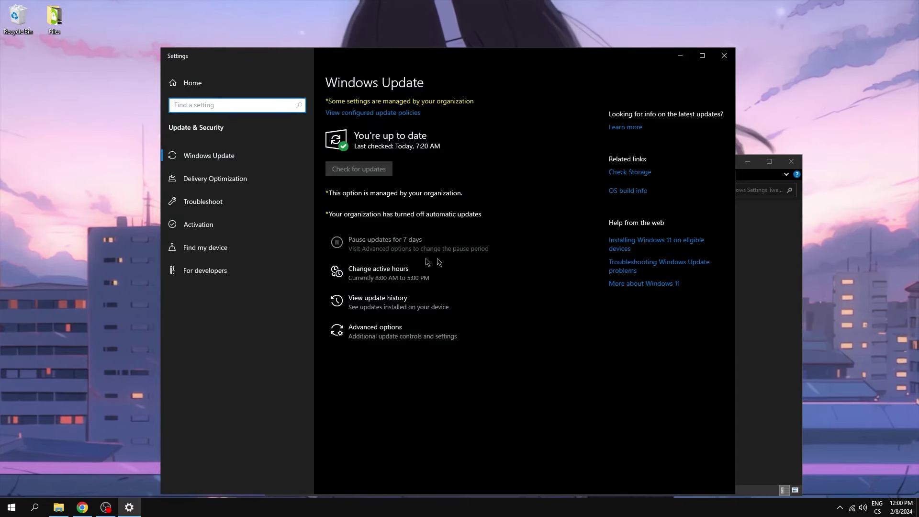
left_click(724, 55)
Check the Microsoft Store's automatic app update setting through its shortcut, and open the Automatically Update Maps Off shortcut
double_click(415, 251)
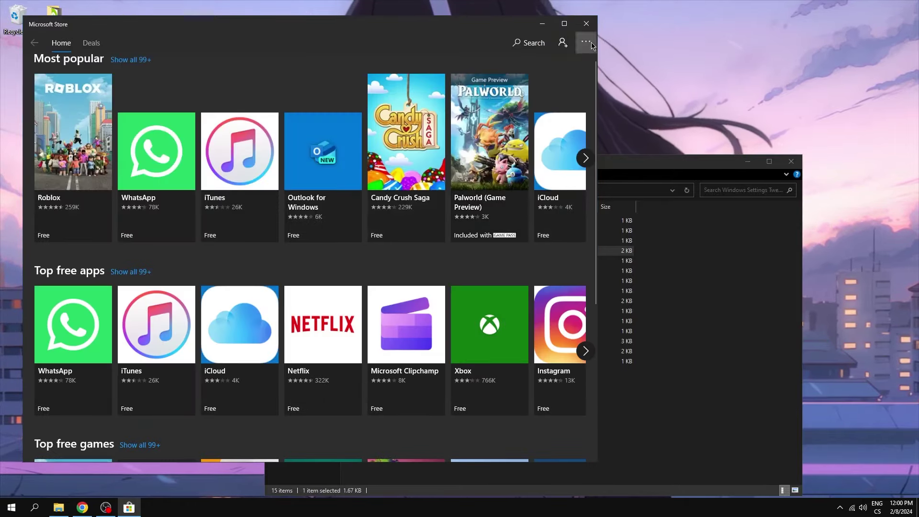
left_click(588, 43)
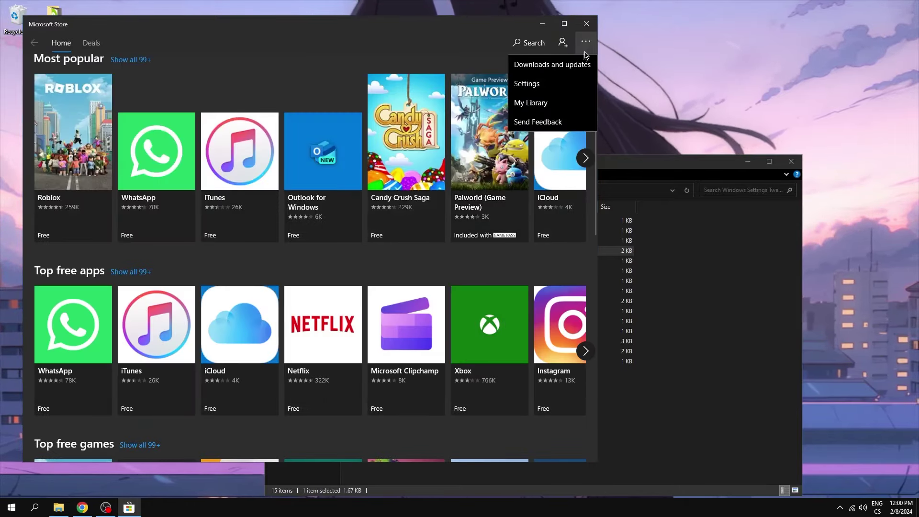
left_click(528, 84)
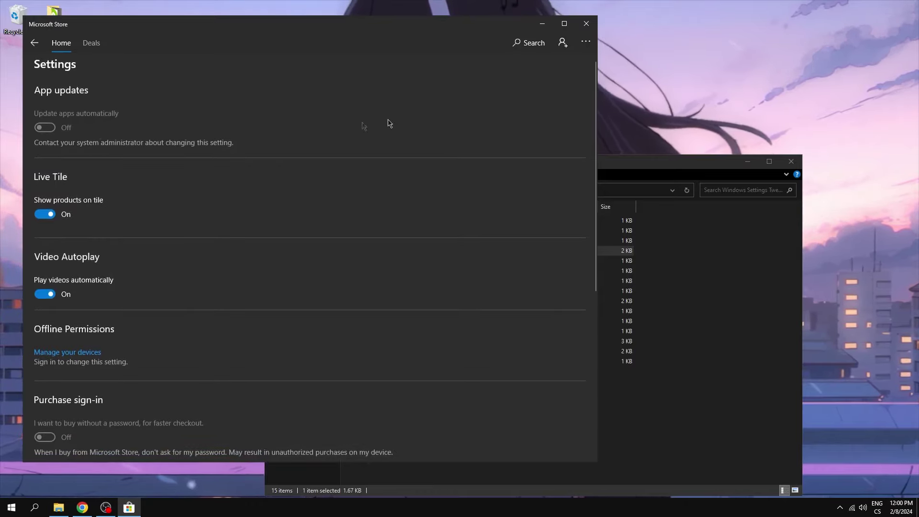
left_click(586, 24)
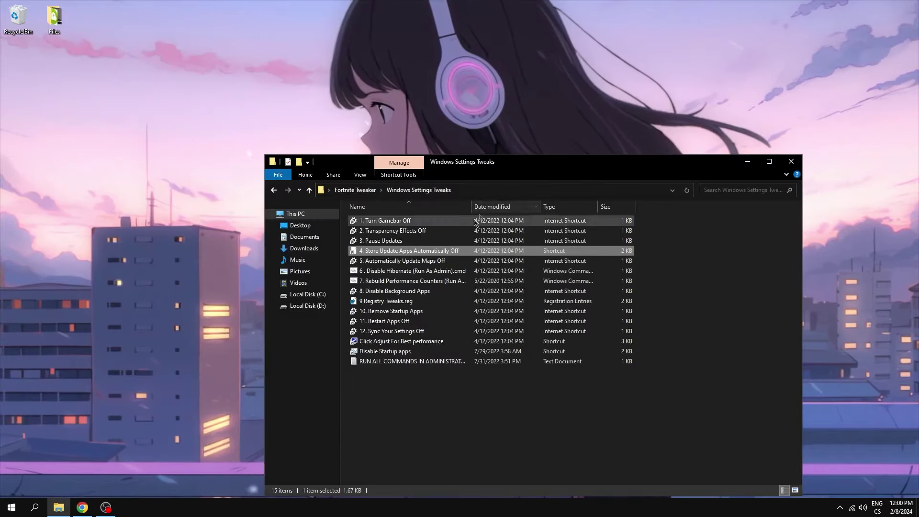
double_click(431, 261)
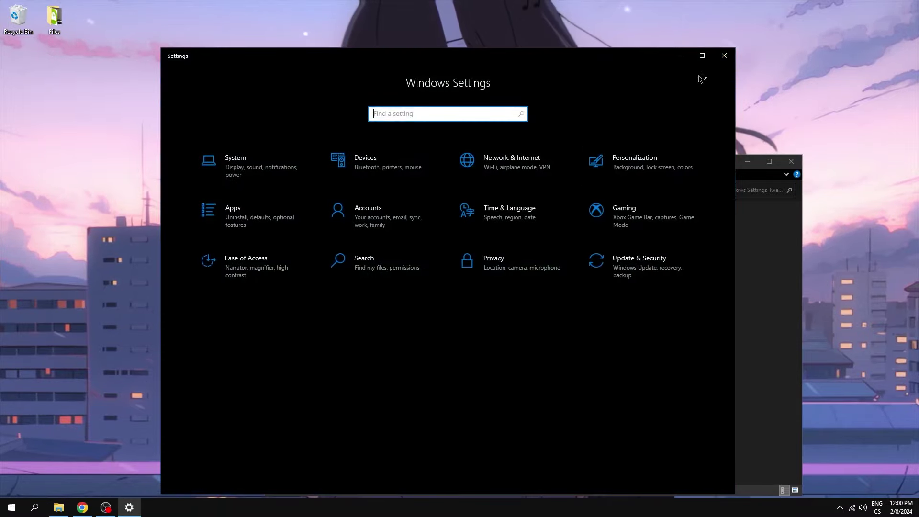
left_click(724, 56)
Run the Disable Hibernate and Rebuild Performance Counters command scripts as administrator, letting each one finish
right_click(416, 273)
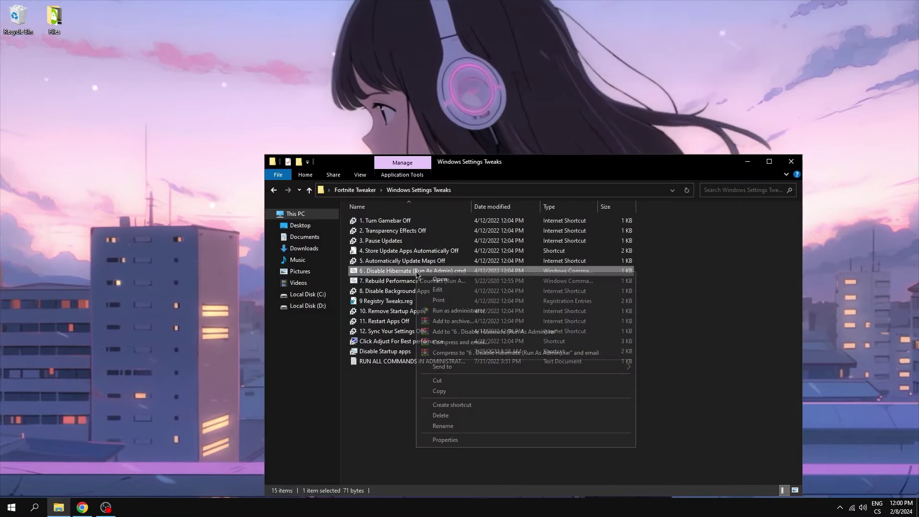
left_click(455, 311)
key("space")
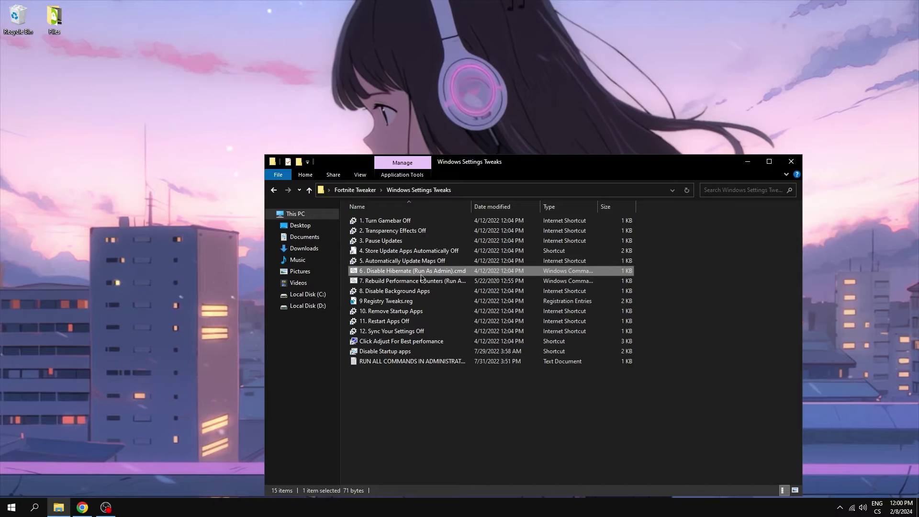
right_click(421, 281)
left_click(446, 320)
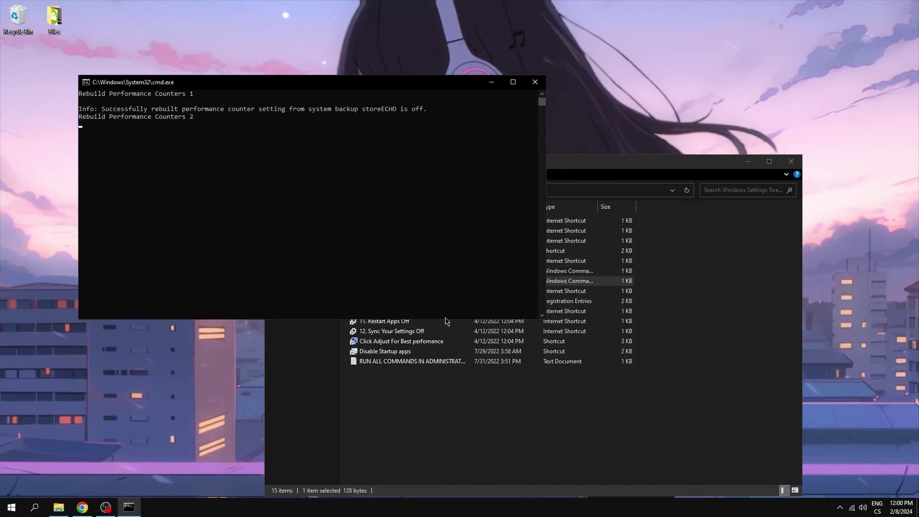
key("space")
Check the Background apps setting through the Disable Background Apps shortcut, and merge 9 Registry Tweaks.reg into the registry
double_click(400, 293)
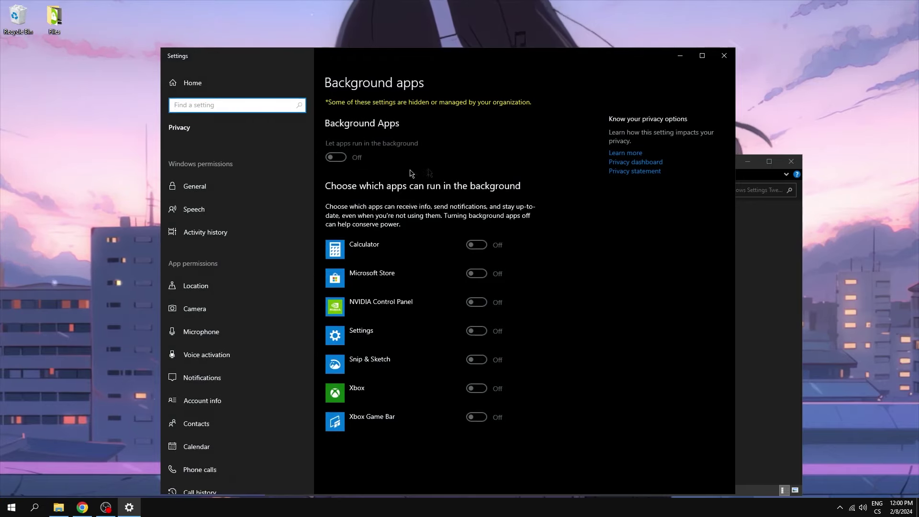
left_click(724, 56)
double_click(410, 301)
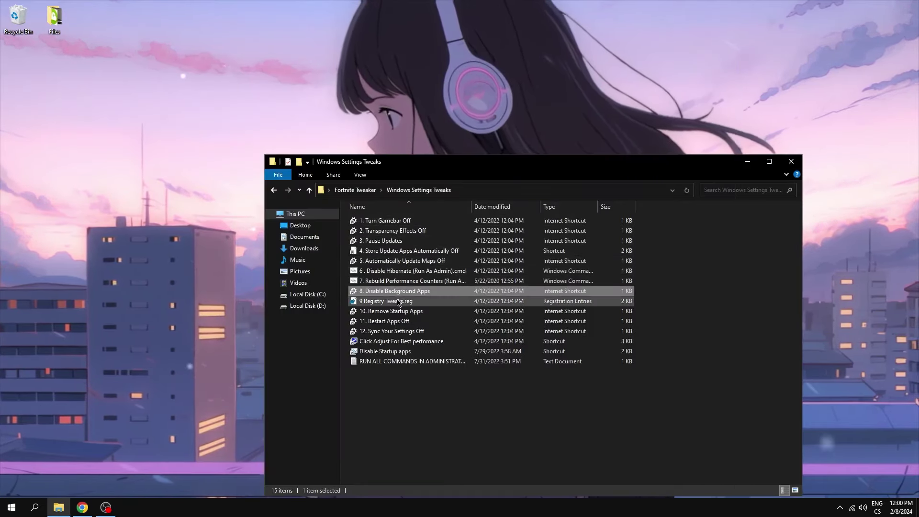
left_click(532, 268)
left_click(567, 256)
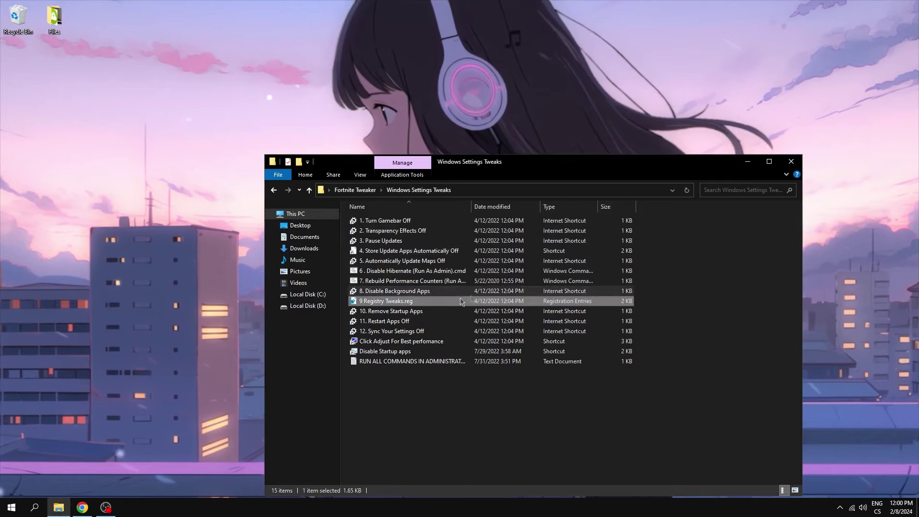
Open the Remove Startup Apps shortcut and make sure CCXProcess.exe and Google Chrome are switched off at startup
double_click(411, 311)
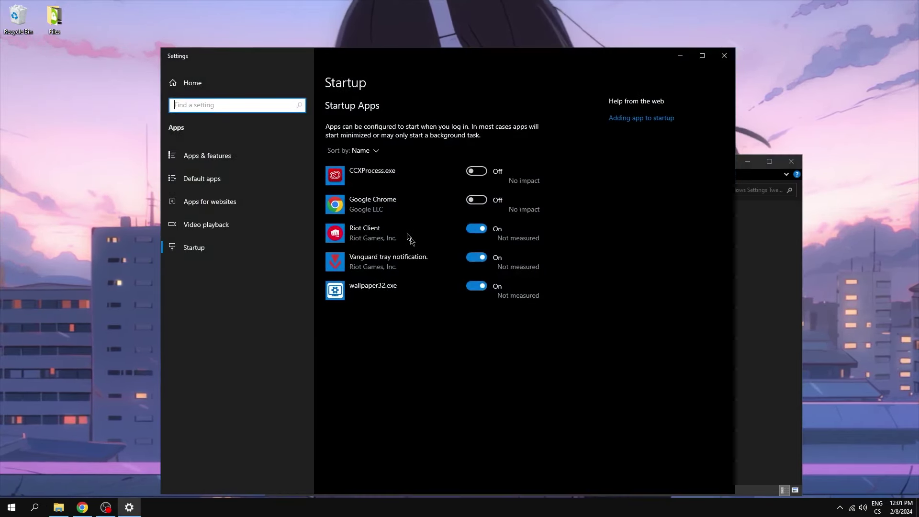
left_click(475, 173)
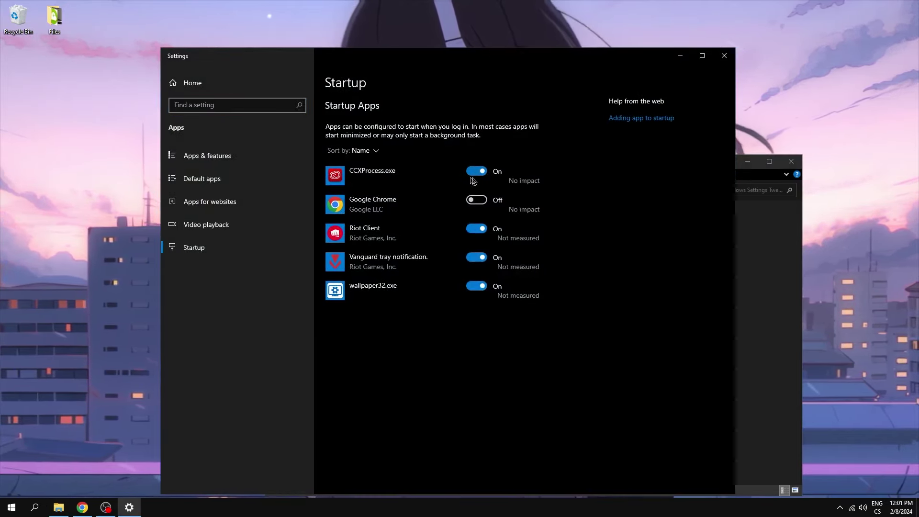
left_click(477, 201)
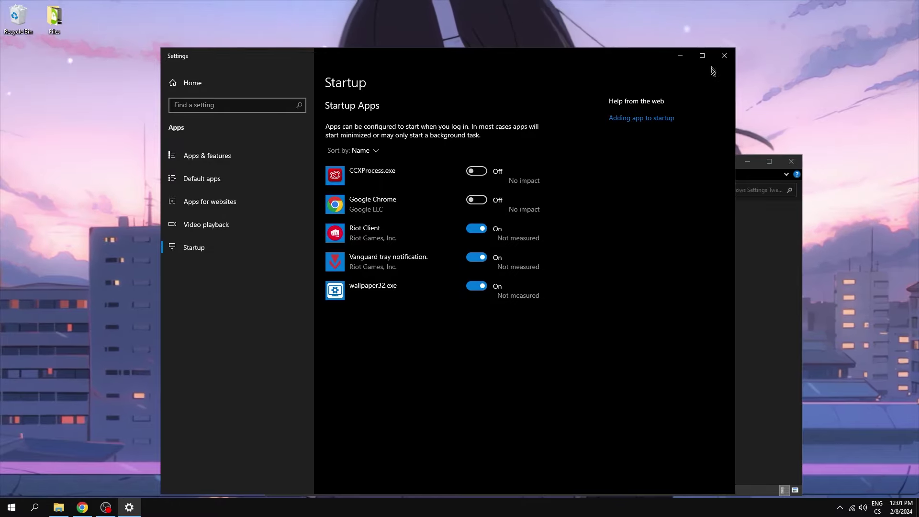
left_click(724, 55)
Check the Restart apps option in the sign-in settings through its shortcut, and open the Sync Your Settings Off shortcut
double_click(413, 308)
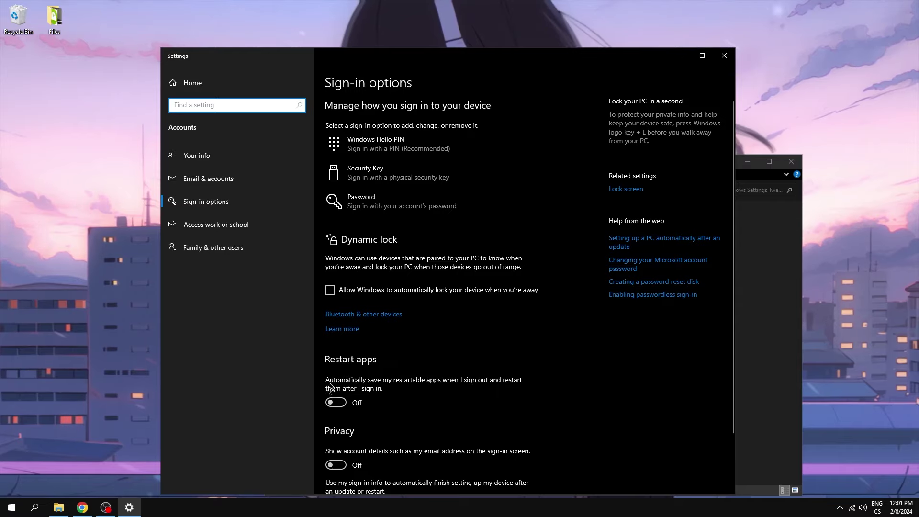
left_click(724, 56)
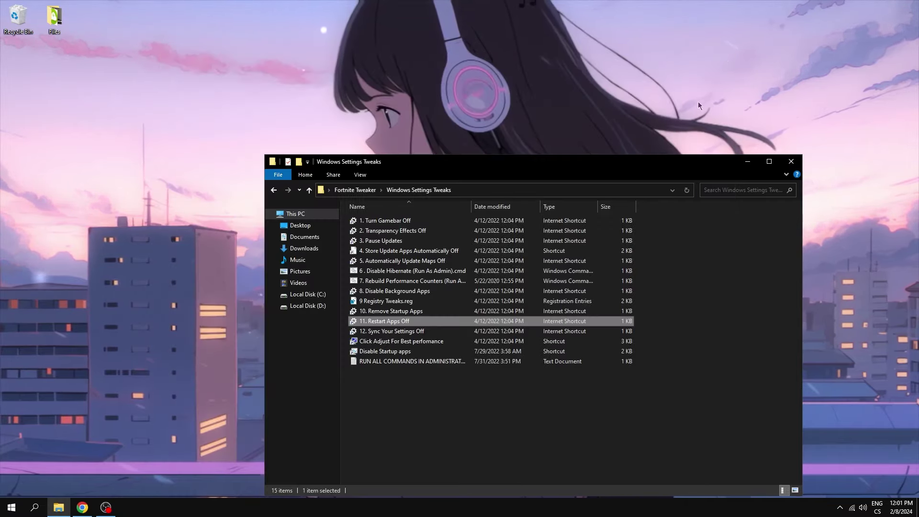
double_click(418, 334)
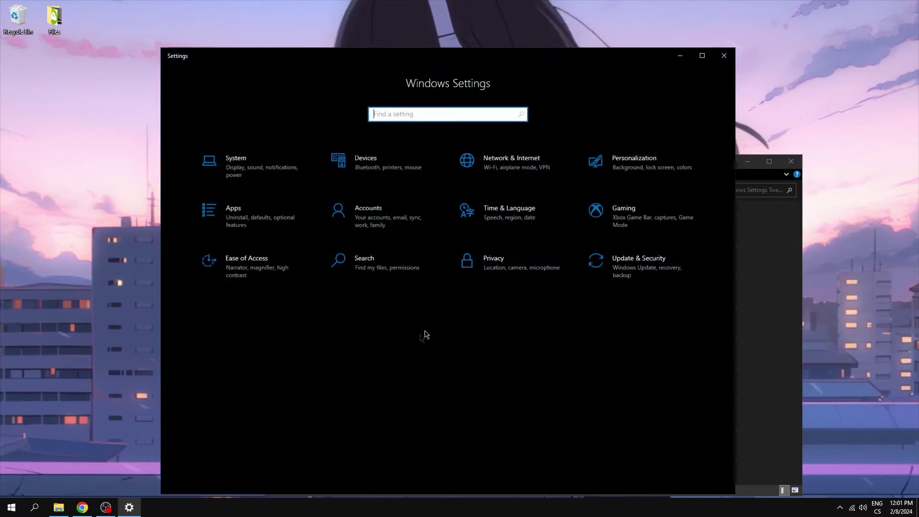
left_click(722, 54)
Open the Click Adjust For Best perfomance shortcut, review the custom visual effects selection and accept it
double_click(401, 341)
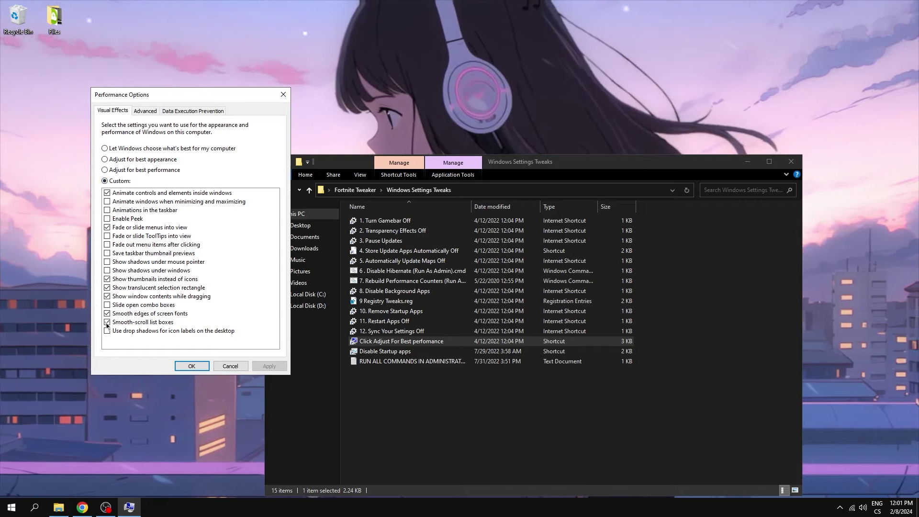
left_click(194, 368)
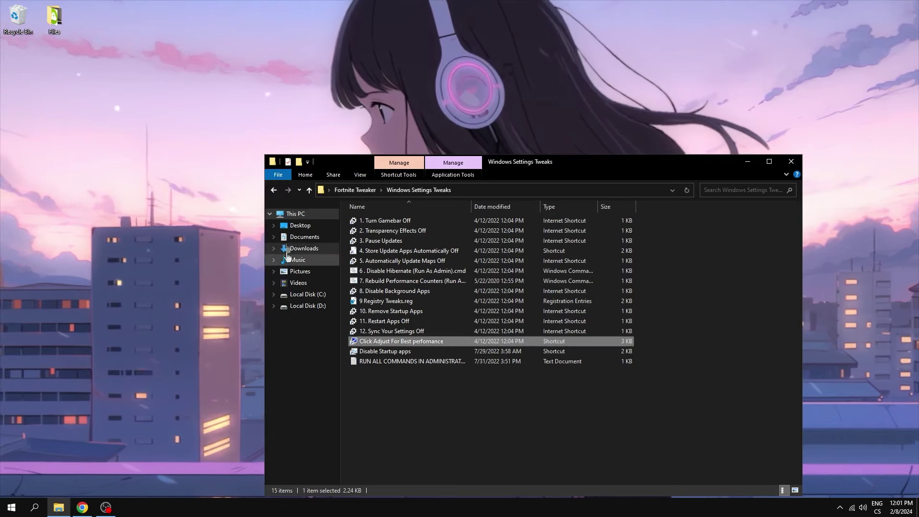
Return to the Fortnite Tweaker folder and merge Disable Power saving.reg into the registry
left_click(273, 192)
double_click(390, 231)
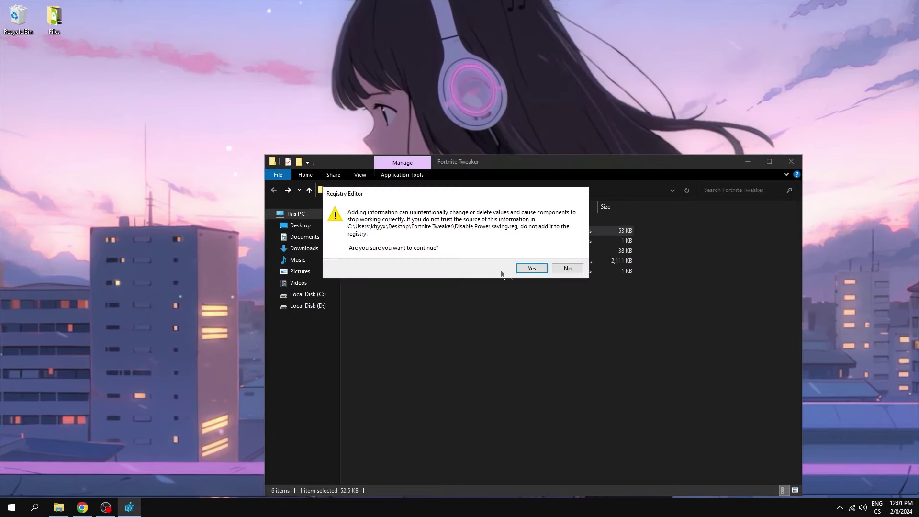
left_click(529, 266)
left_click(569, 258)
Merge DisablePageCombining.REG and Wake Up Cores.reg into the registry
double_click(395, 240)
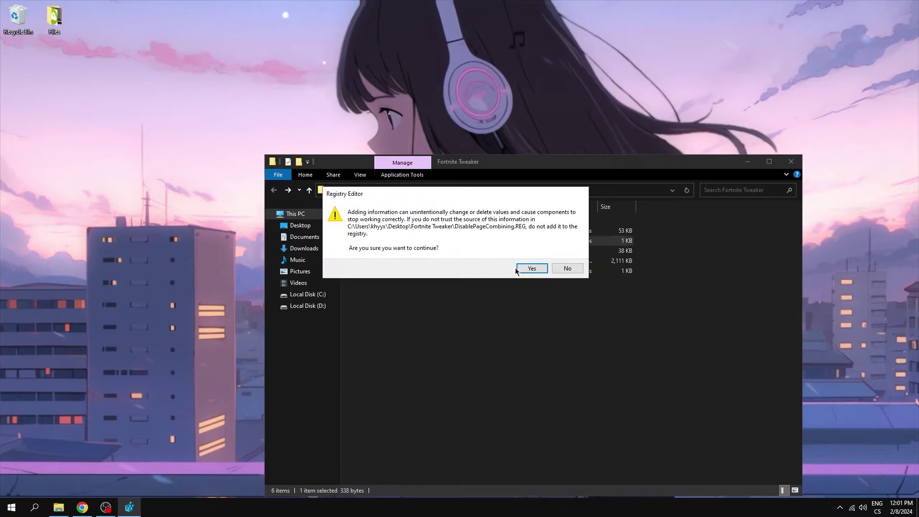
left_click(530, 267)
left_click(568, 256)
double_click(397, 272)
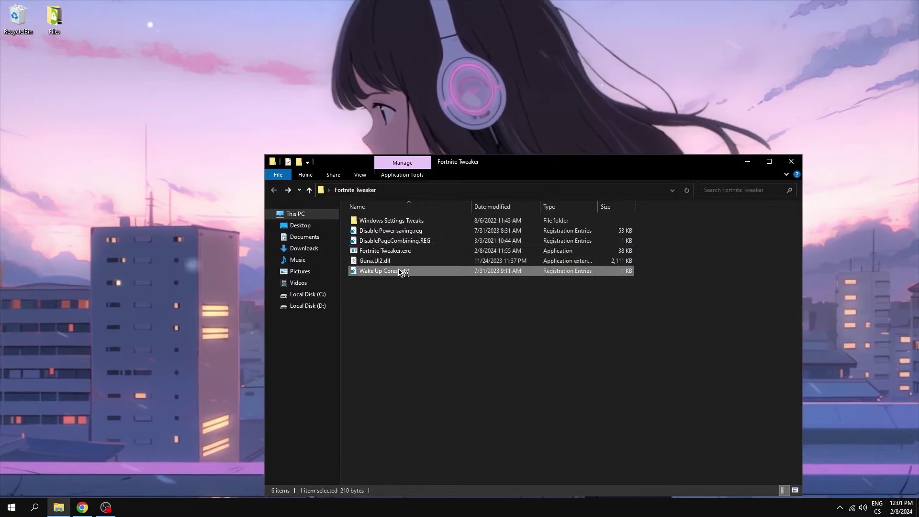
left_click(530, 266)
left_click(568, 254)
Run Fortnite Tweaker.exe as administrator
left_click(389, 251)
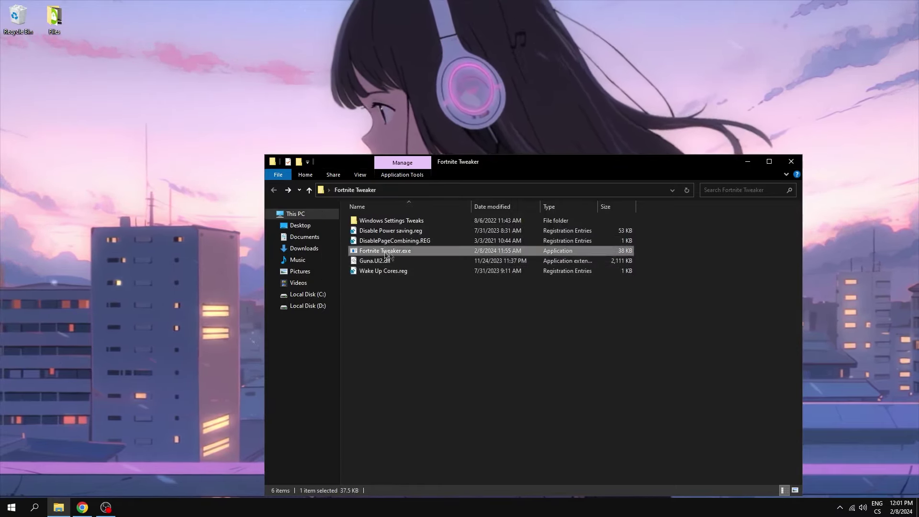
right_click(391, 252)
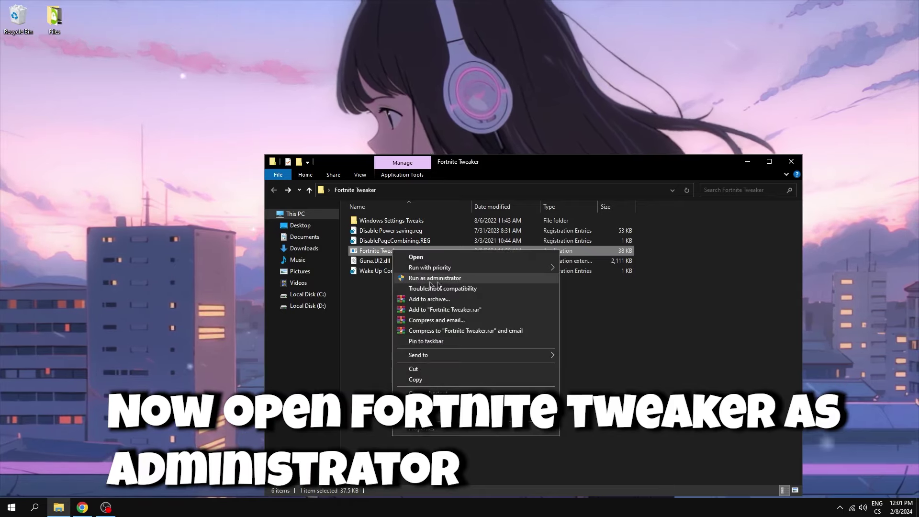
left_click(439, 280)
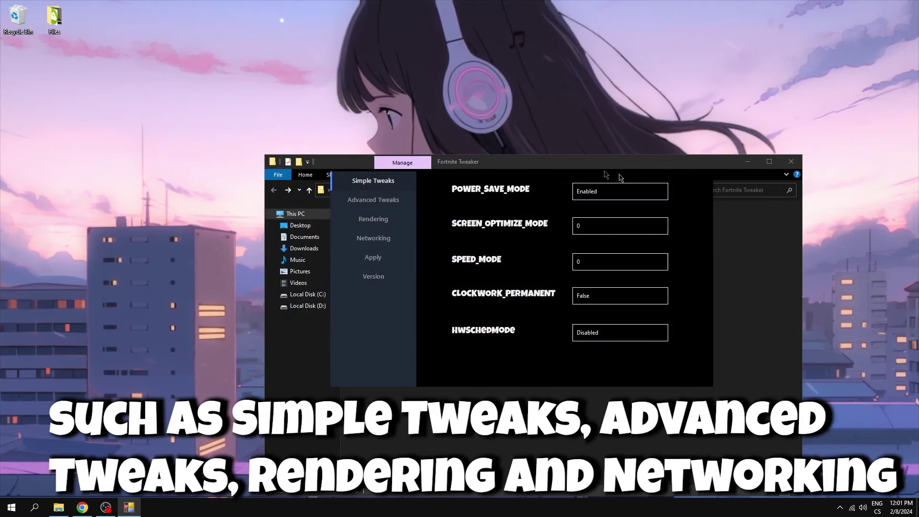
Look through the Advanced Tweaks, Rendering and Networking settings of Fortnite Tweaker
left_click(377, 202)
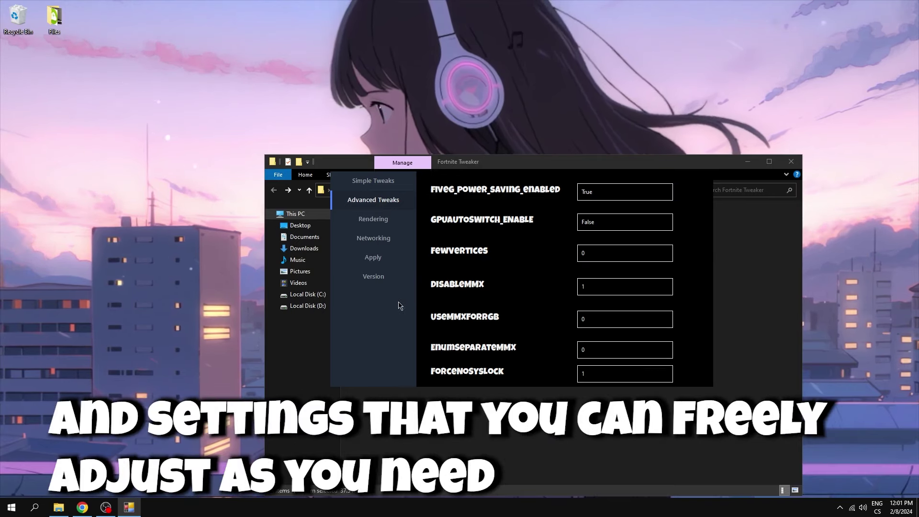
left_click(371, 223)
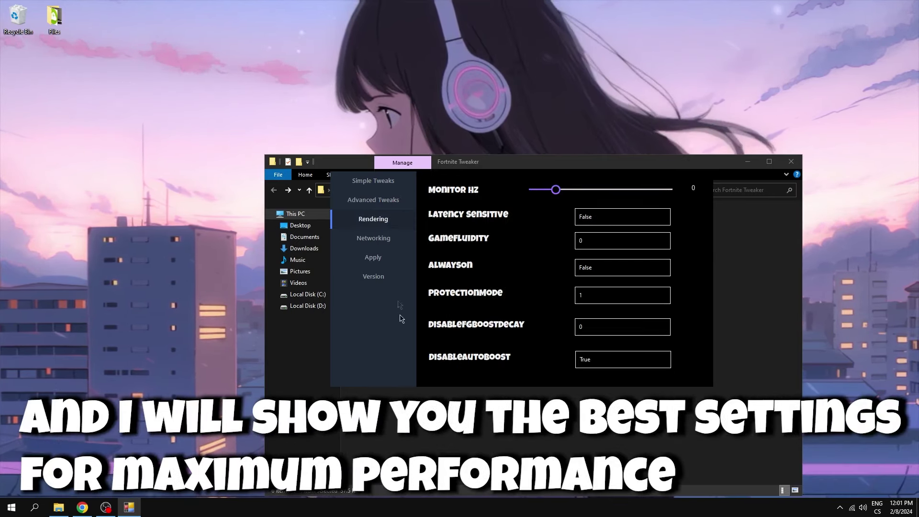
left_click(365, 238)
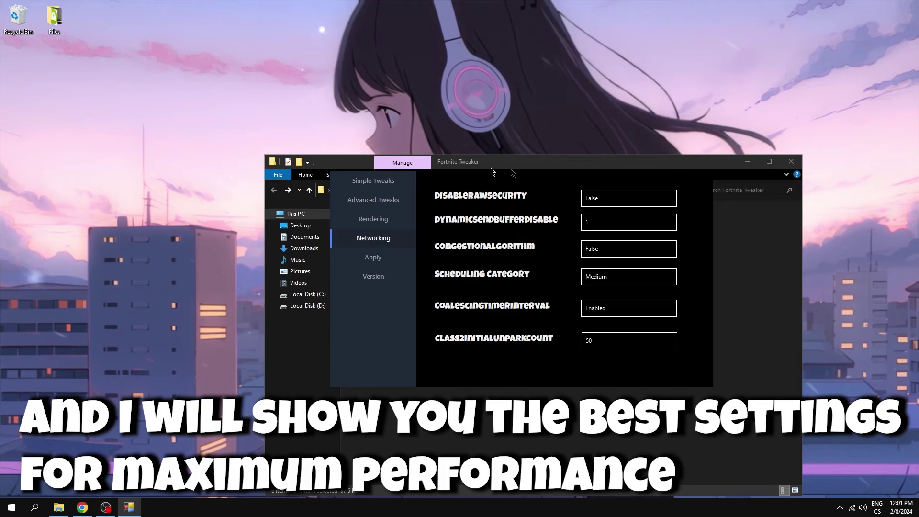
Look at the Apply and Version pages of Fortnite Tweaker and return to the Simple Tweaks settings
left_click(373, 257)
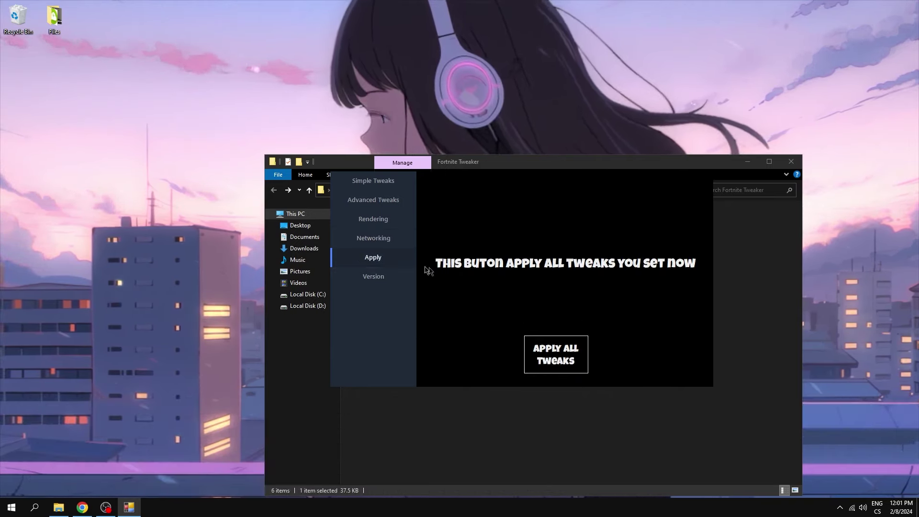
left_click(385, 278)
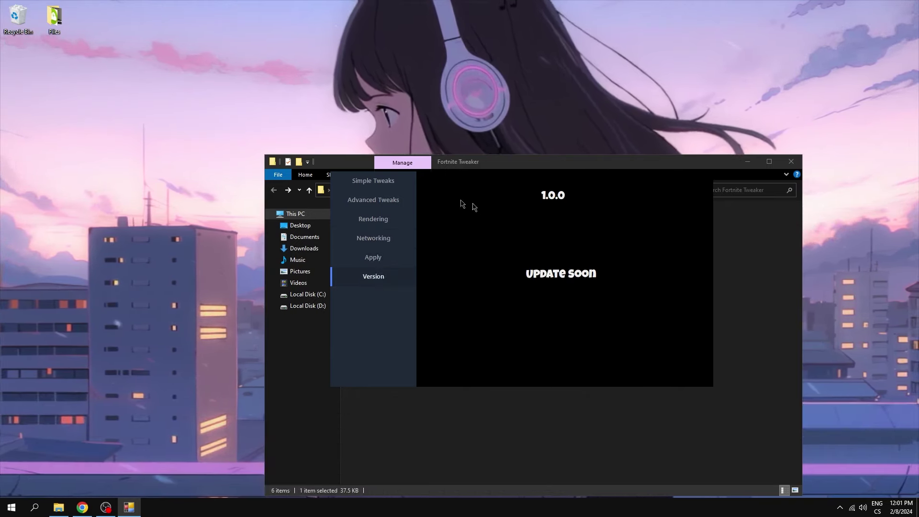
left_click(349, 182)
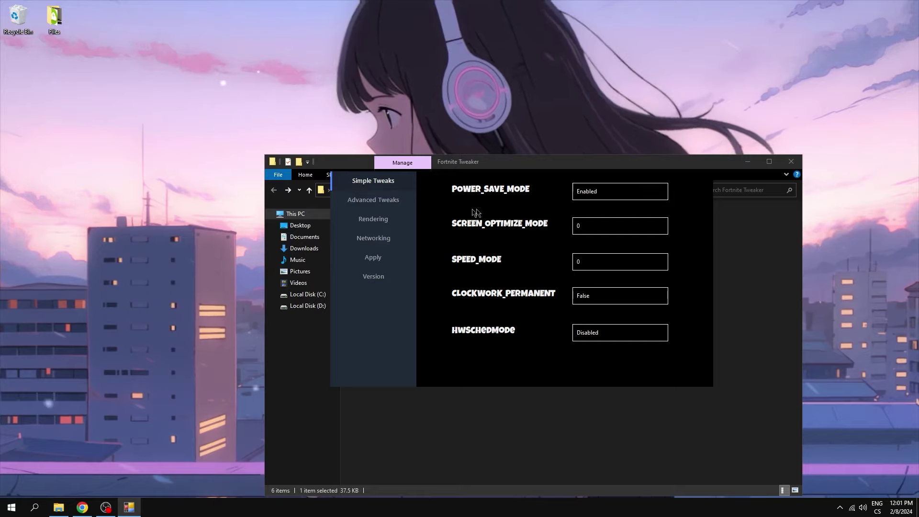
Set POWER_SAVE_MODE to Disabled, SCREEN_OPTIMIZE_MODE and SPEED_MODE to 1, CLOCKWORK_PERMANENT to True and HwSchedMode to Enabled
left_click(606, 196)
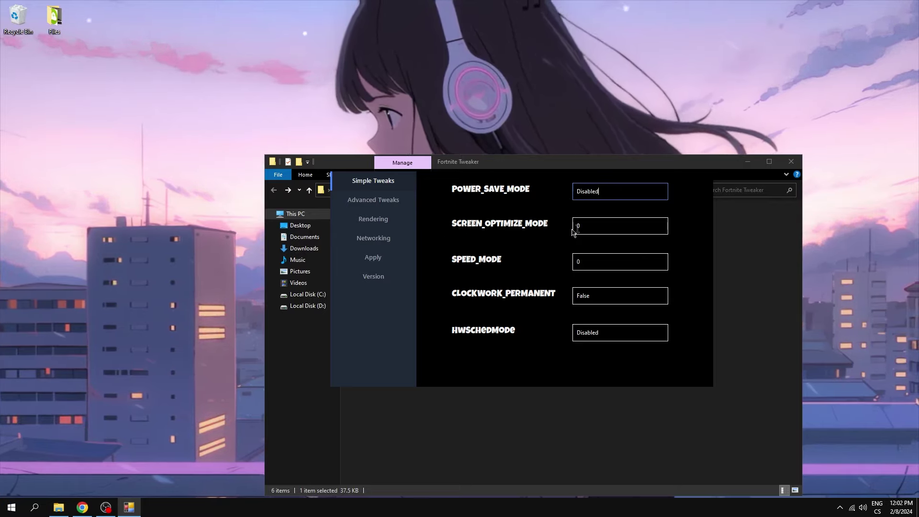
key("Tab")
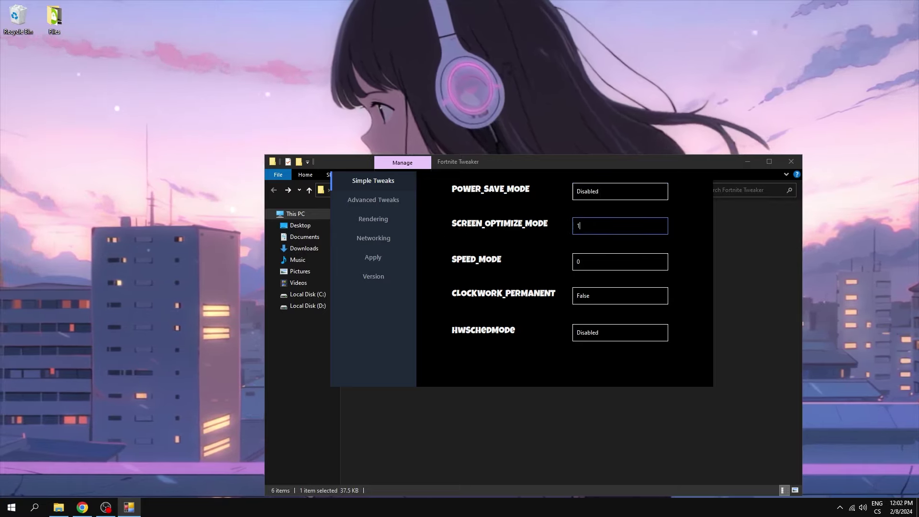
left_click(570, 265)
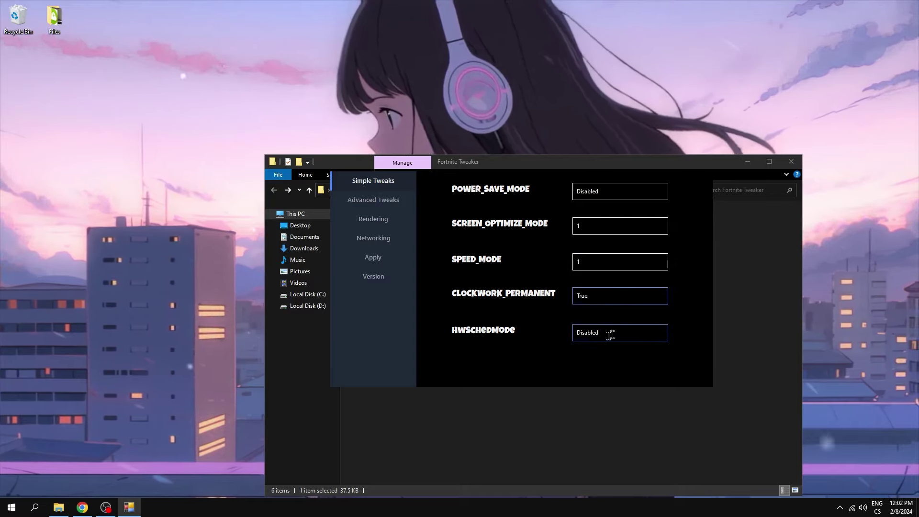
left_click_drag(610, 335, 574, 333)
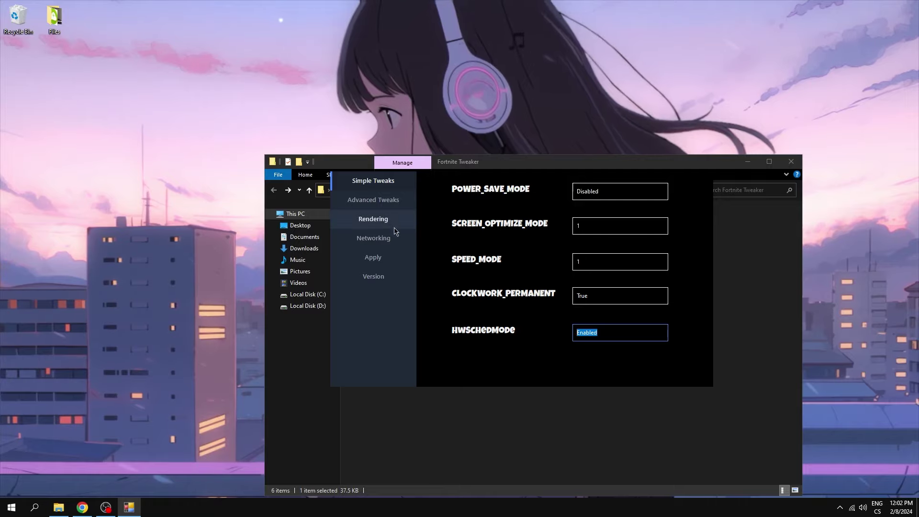
In Advanced Tweaks, set FIVEG_POWER_SAVING_ENABLED to False, GPUAUTOSWITCH_ENABLE to True, FewVertices to 1, DisableMMX to 0 and UseMMXForRGB to 1
left_click(378, 206)
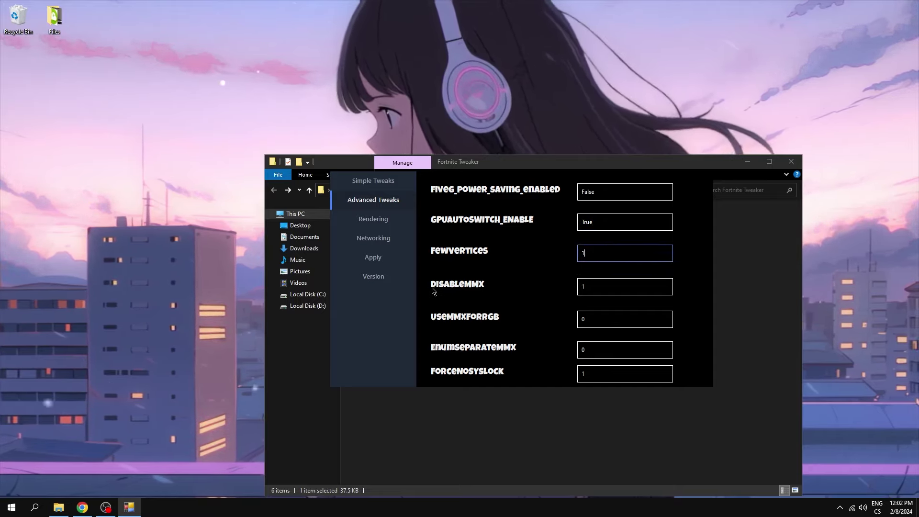
double_click(611, 290)
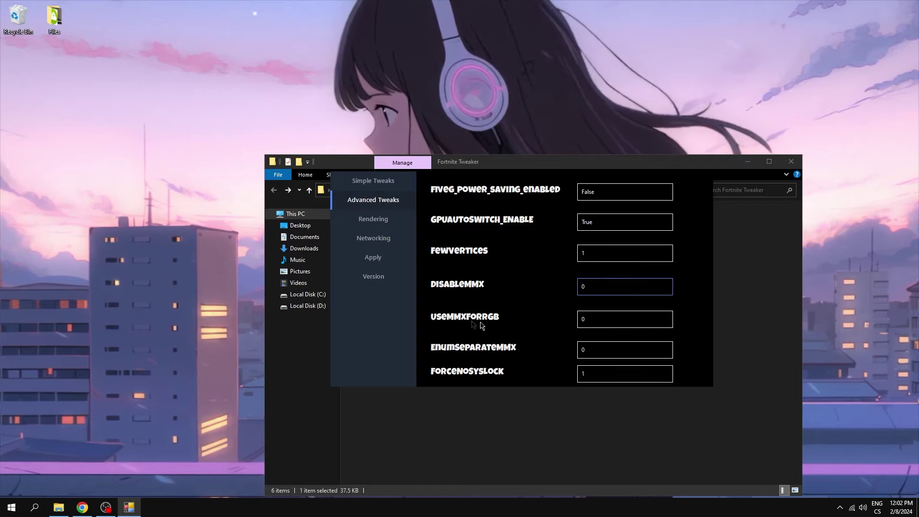
double_click(608, 320)
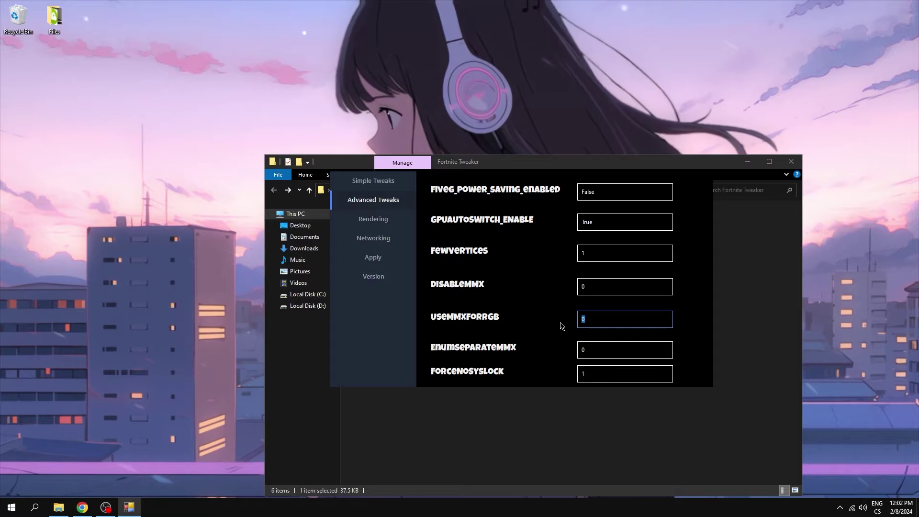
type("1")
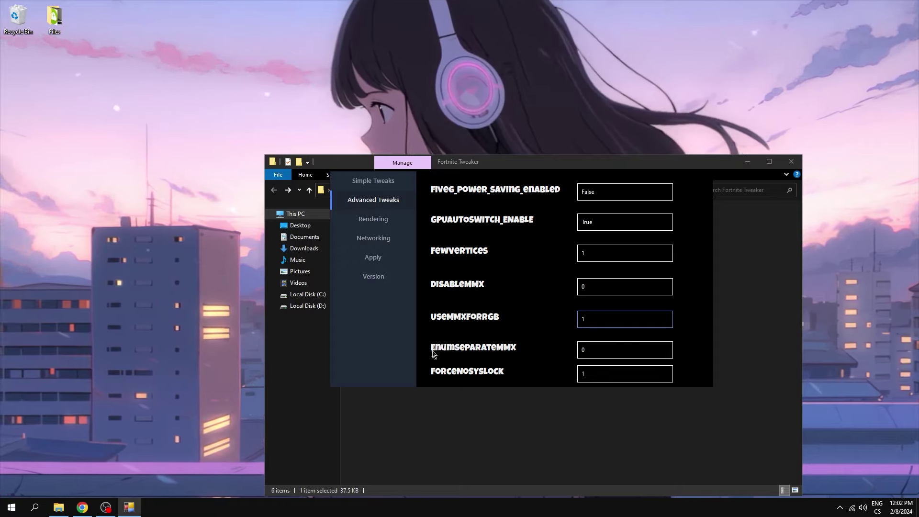
Set the advanced tweaks EnumSeparateMMX to 1 and ForceNoSysLock to 0
double_click(616, 353)
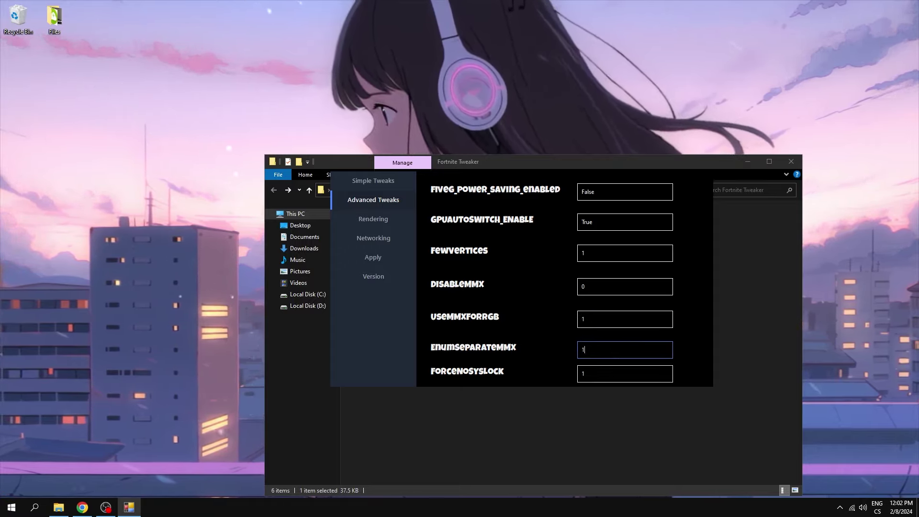
type("1")
double_click(616, 373)
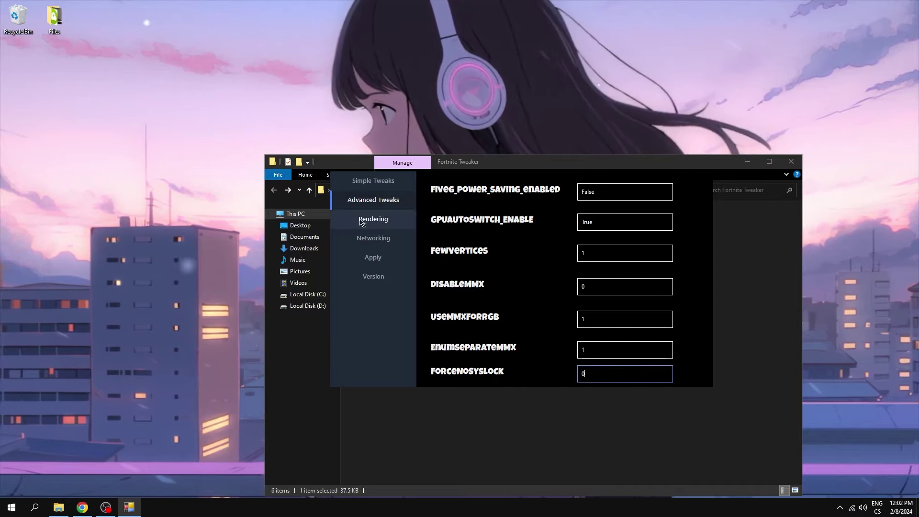
Show Fortnite Tweaker's Rendering settings, and switch to Windows Settings to open the advanced display settings
left_click(390, 221)
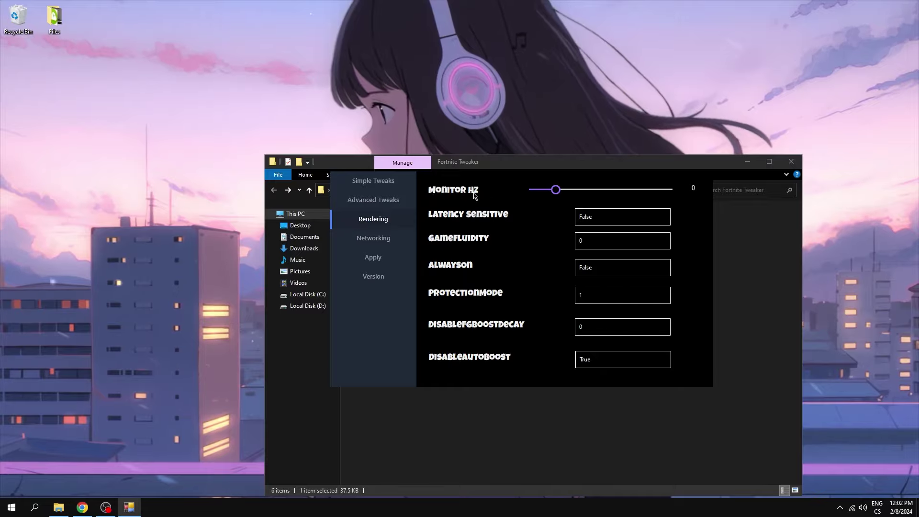
right_click(455, 99)
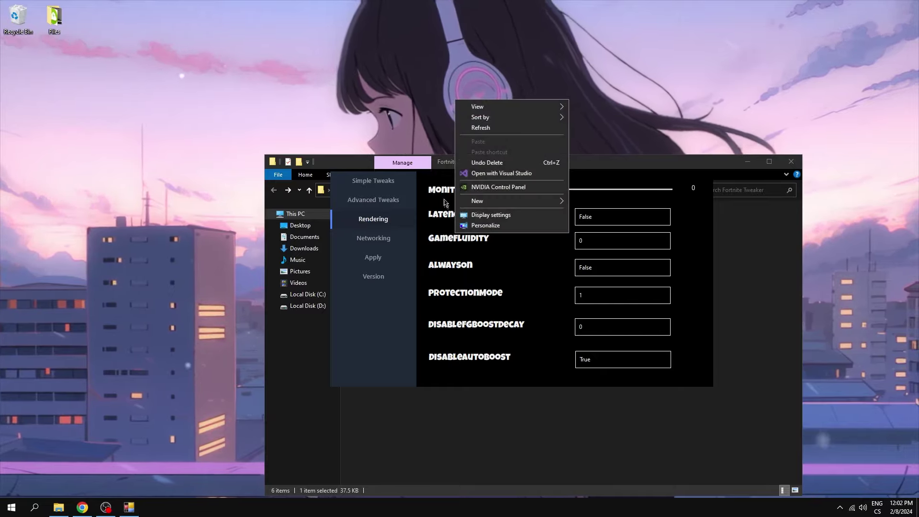
left_click(493, 215)
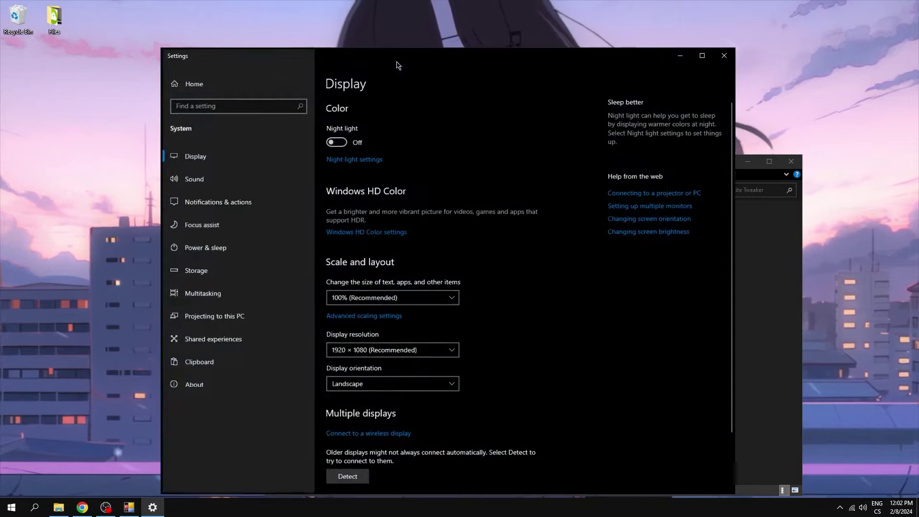
left_click_drag(395, 63, 524, 63)
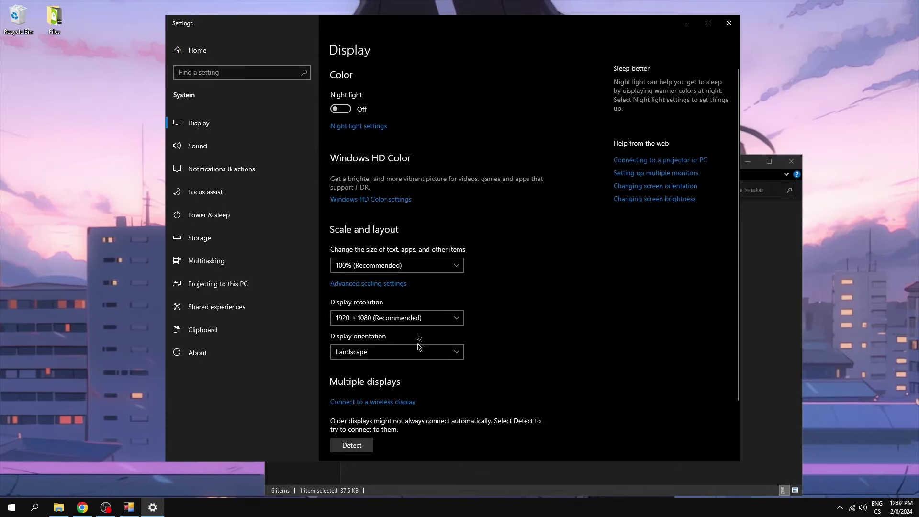
scroll(481, 381, "down", 3)
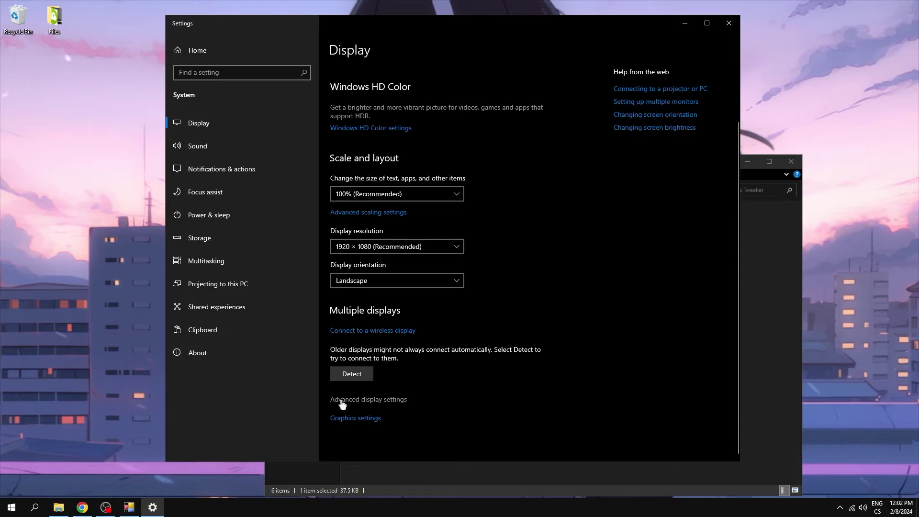
left_click(365, 400)
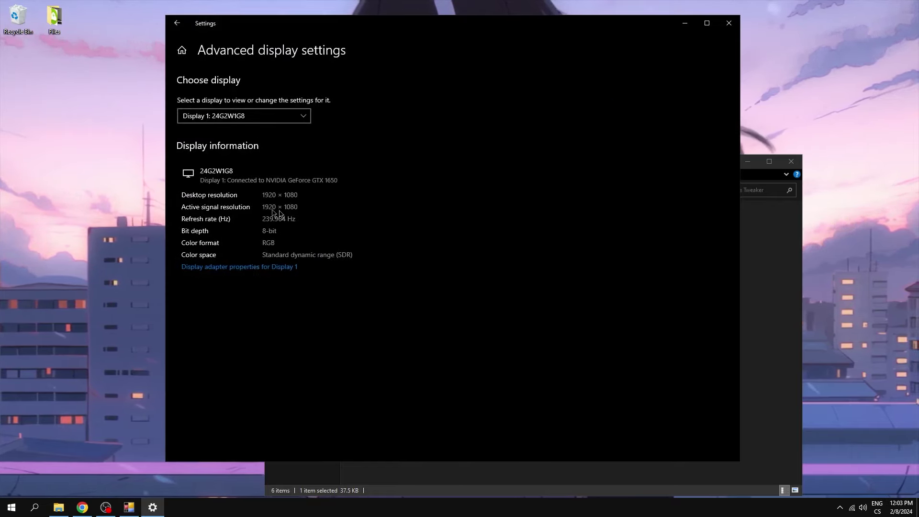
Select a 240 Hertz screen refresh rate in the display adapter's monitor properties, confirm it and close Windows Settings
left_click(257, 271)
left_click(163, 137)
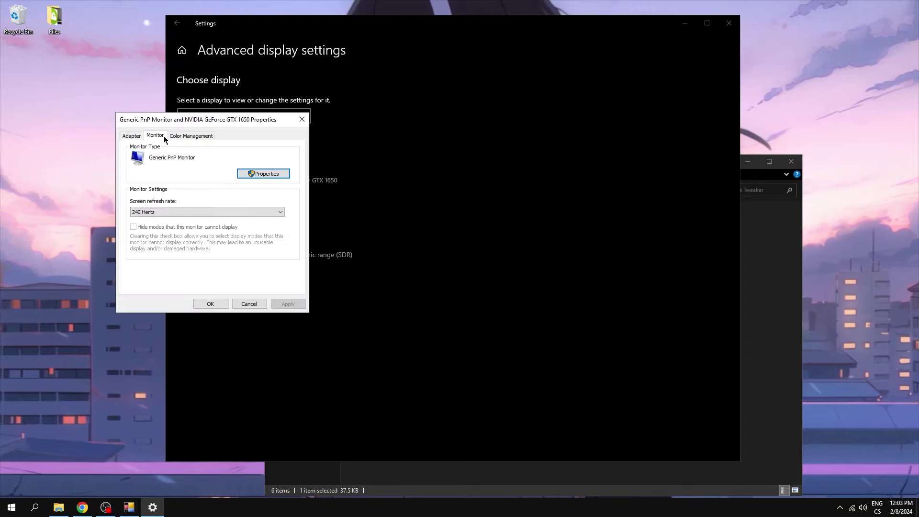
left_click(135, 214)
left_click(153, 257)
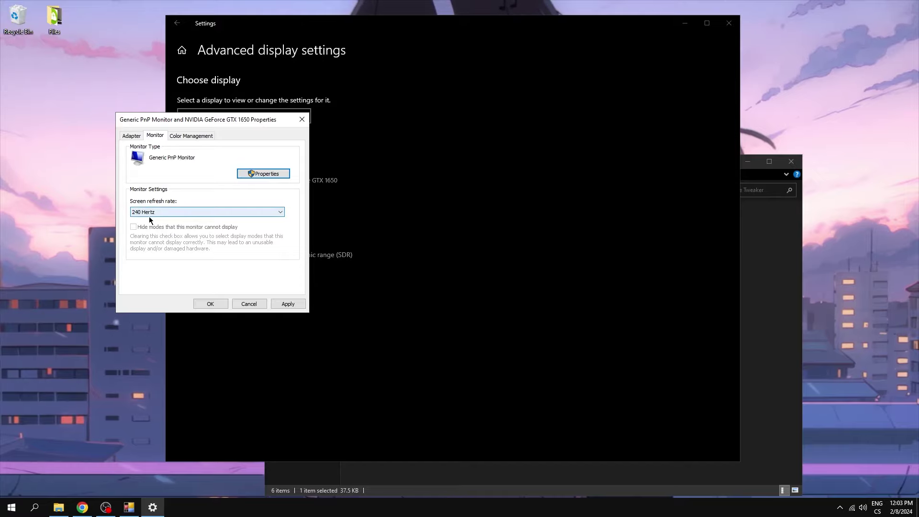
left_click(211, 305)
left_click(728, 23)
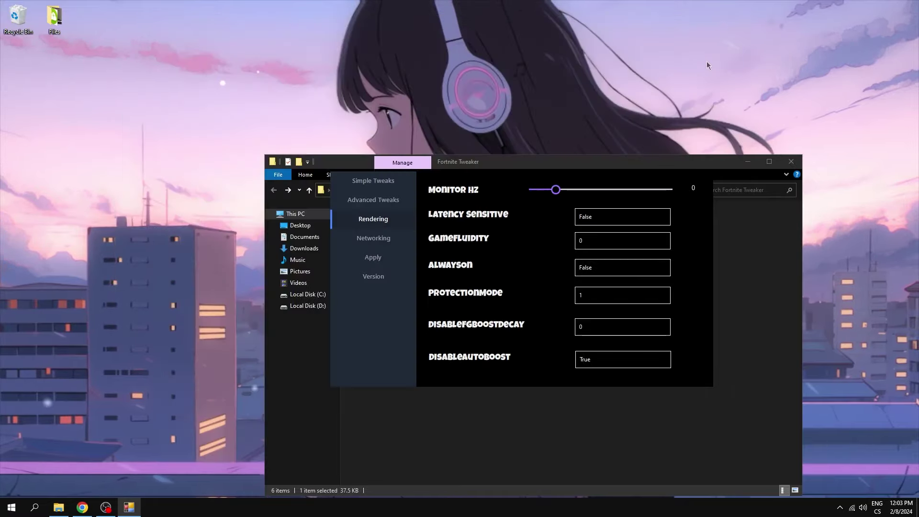
In the Rendering settings, set Monitor Hz to 240, Latency Sensitive to True and GameFluidity to 1
left_click_drag(556, 190, 623, 190)
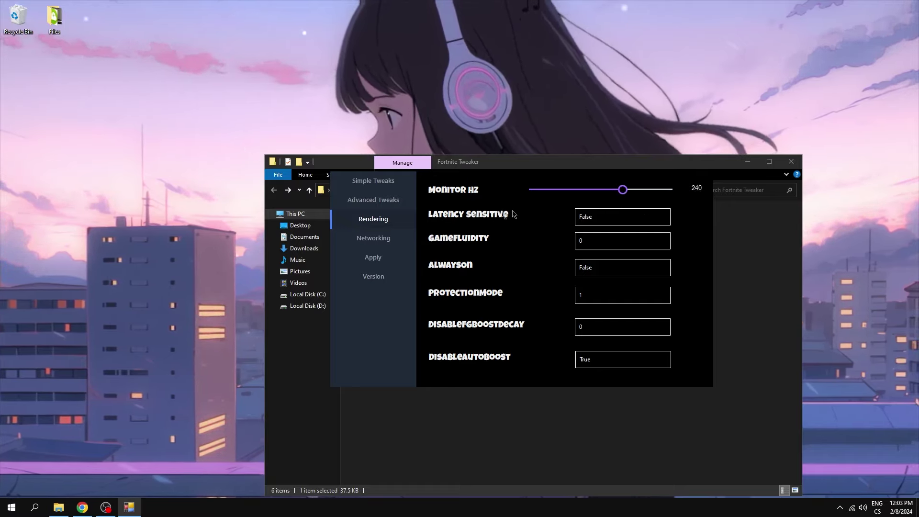
double_click(618, 218)
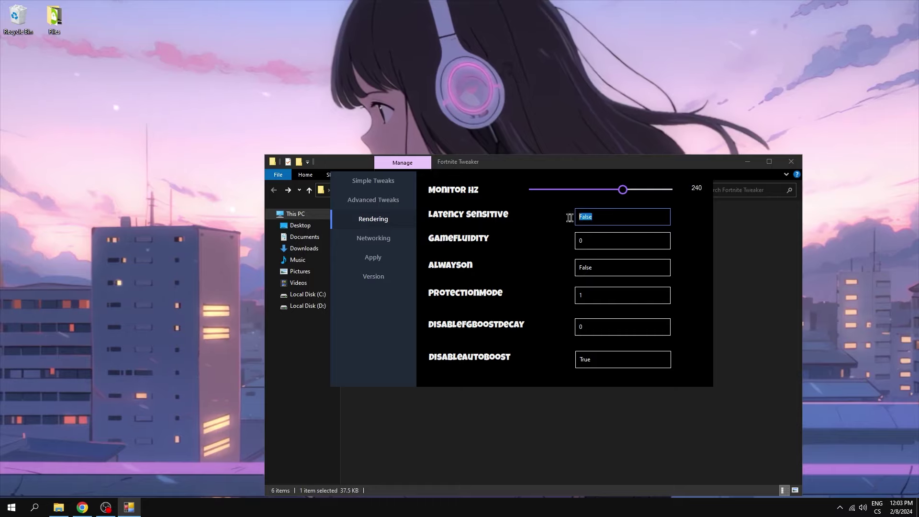
type("True")
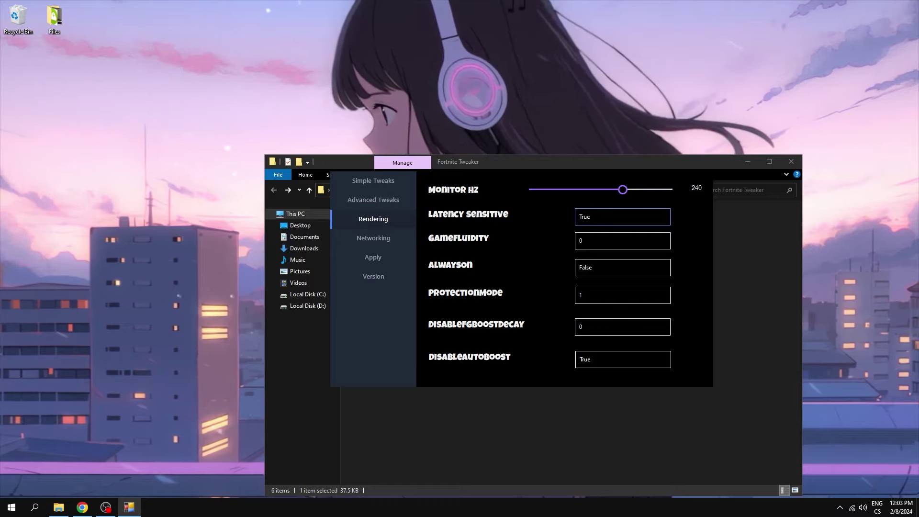
double_click(578, 241)
type("1")
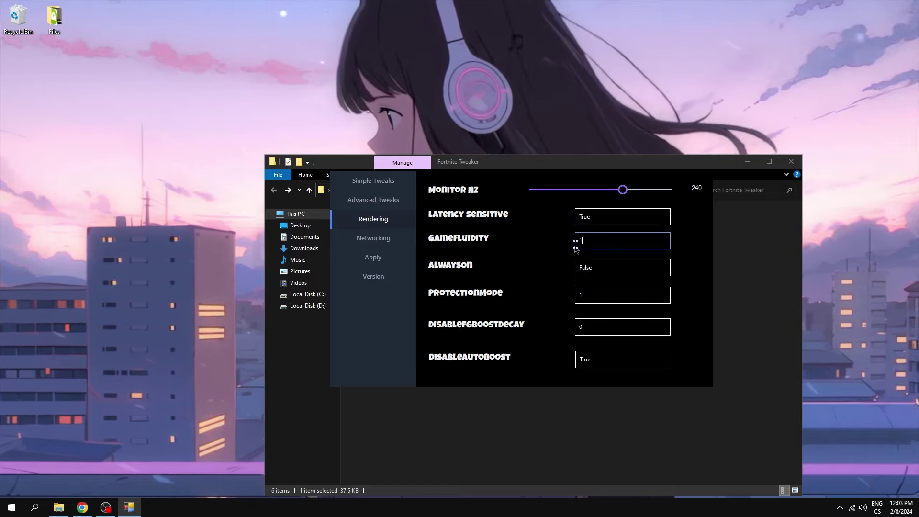
Set the rendering tweaks AlwaysOn to True, ProtectionMode to 0, DisableFGBoostDecay to 1 and DisableAutoBoost to False
double_click(617, 266)
type("True")
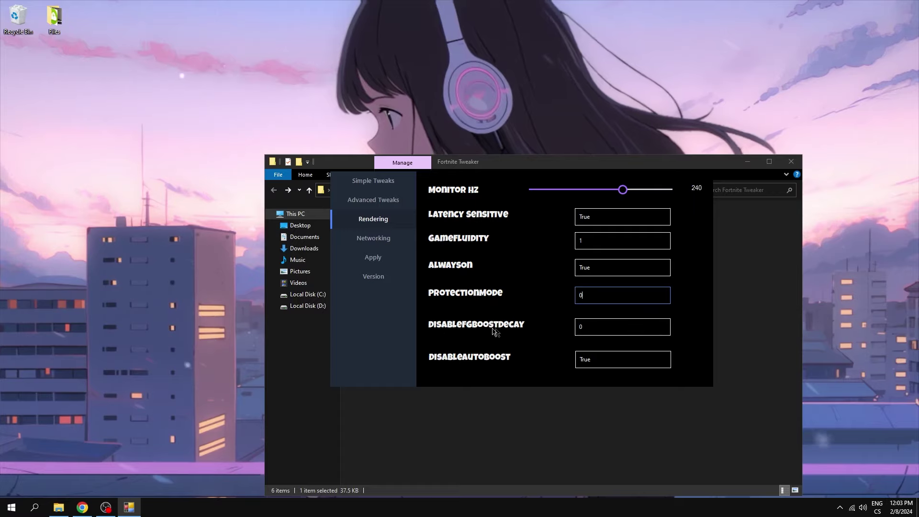
left_click(586, 328)
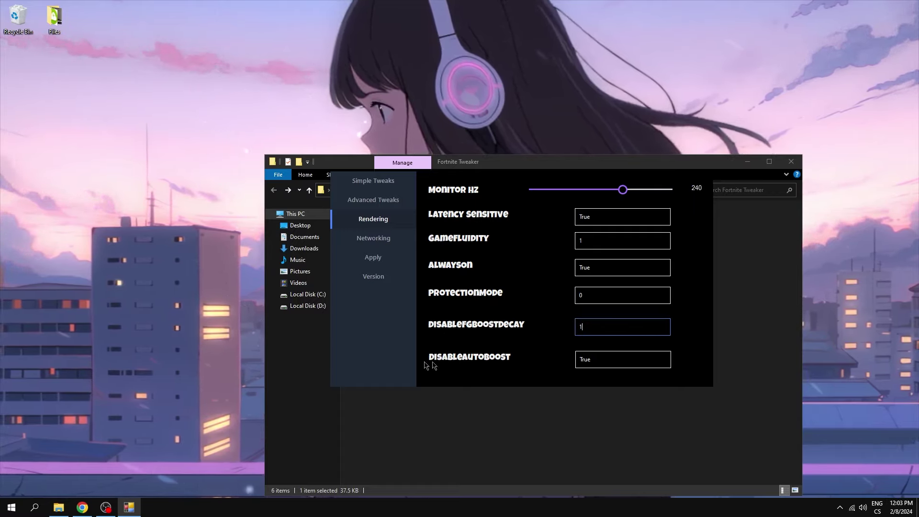
left_click_drag(613, 361, 544, 368)
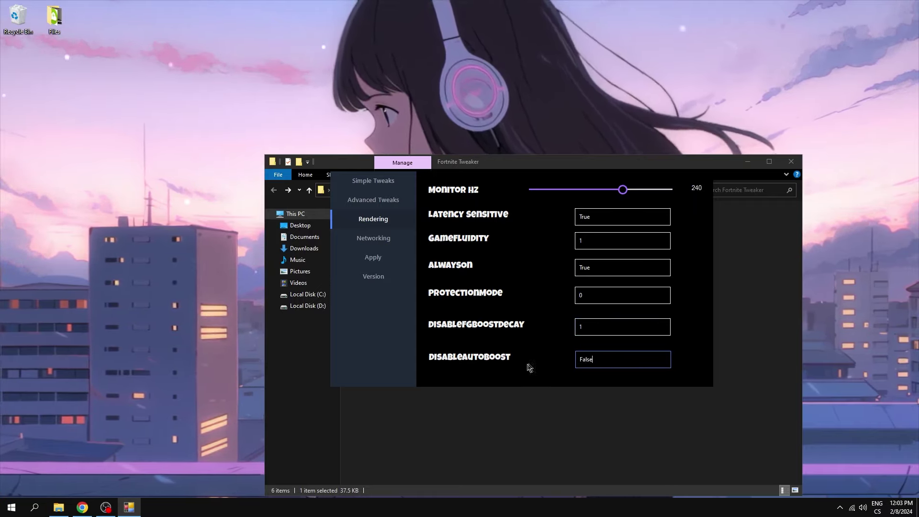
In the Networking settings, set DisableRawSecurity to True, DynamicSendBufferDisable to 0 and CongestionAlgorithm to True
left_click(374, 240)
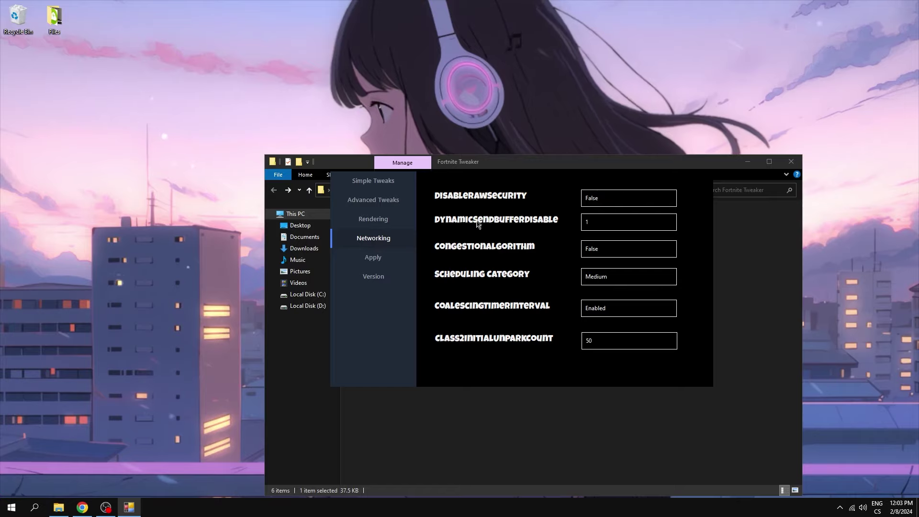
left_click_drag(635, 196, 545, 201)
type("True")
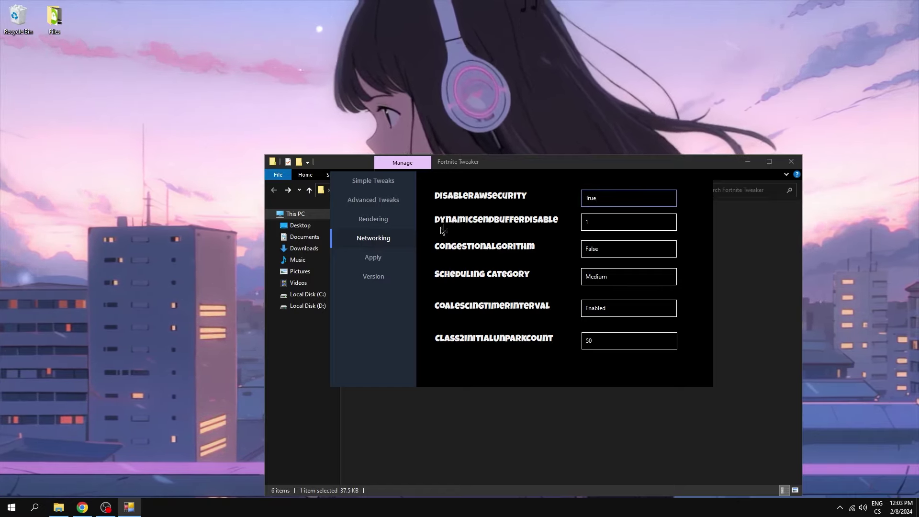
key("Tab")
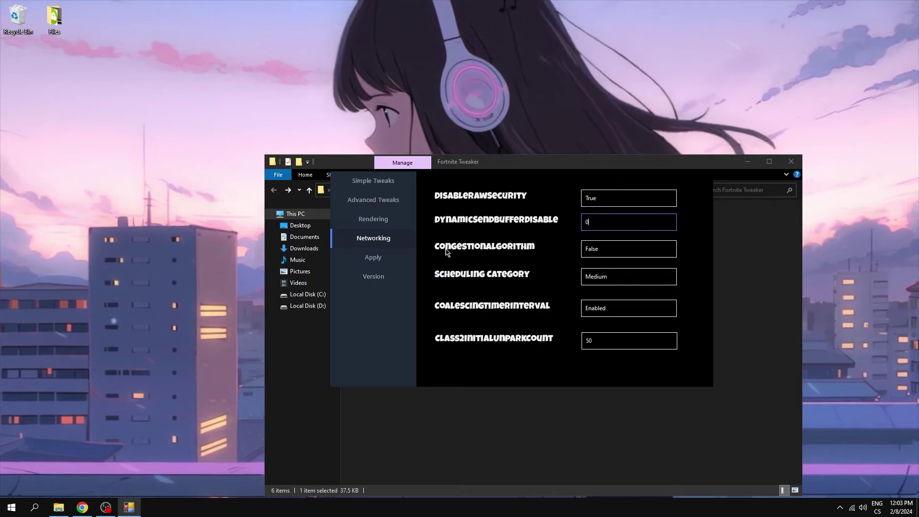
key("Tab")
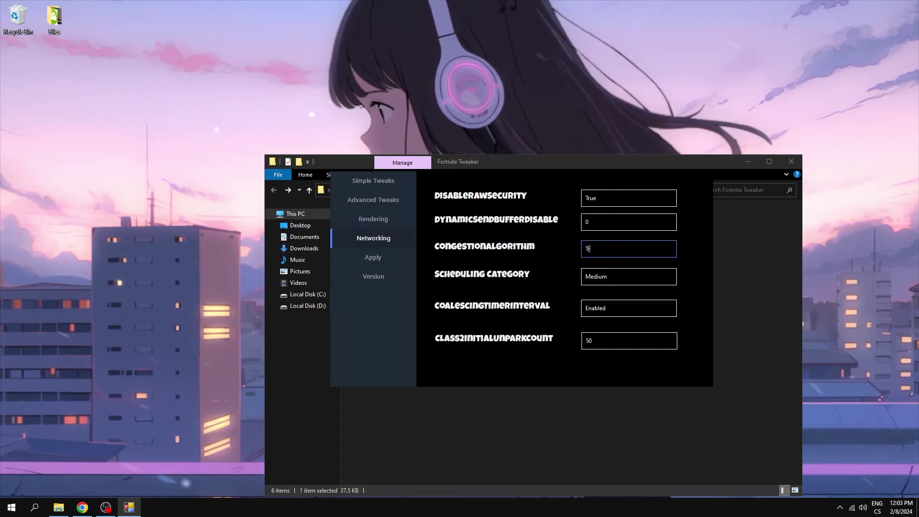
Set the networking tweaks Scheduling Category to High, CoalescingTimerInterval to Disabled and Class2InitialUnparkCount to 100
left_click(622, 280)
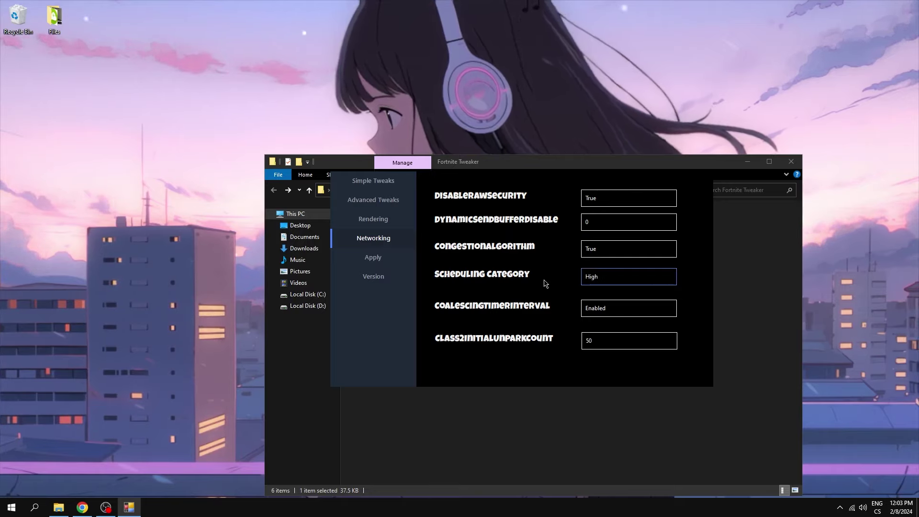
type("High")
key("Tab")
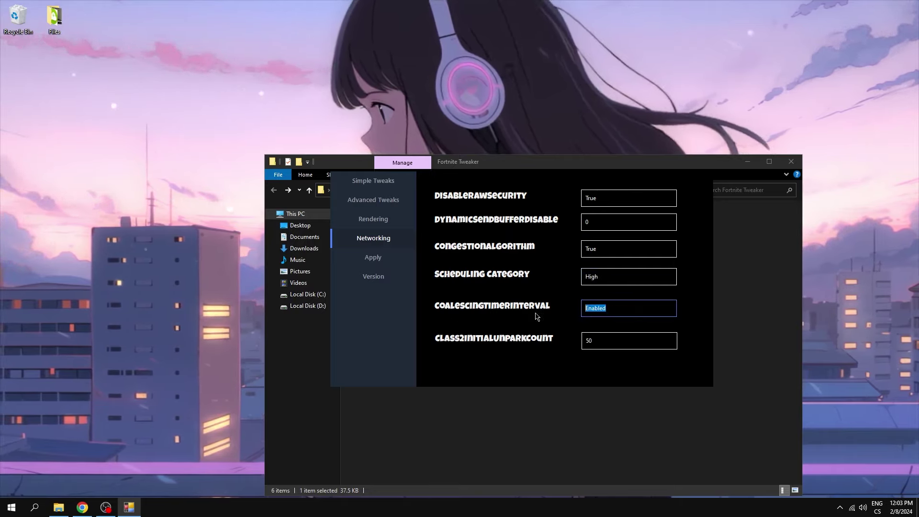
type("Disabl")
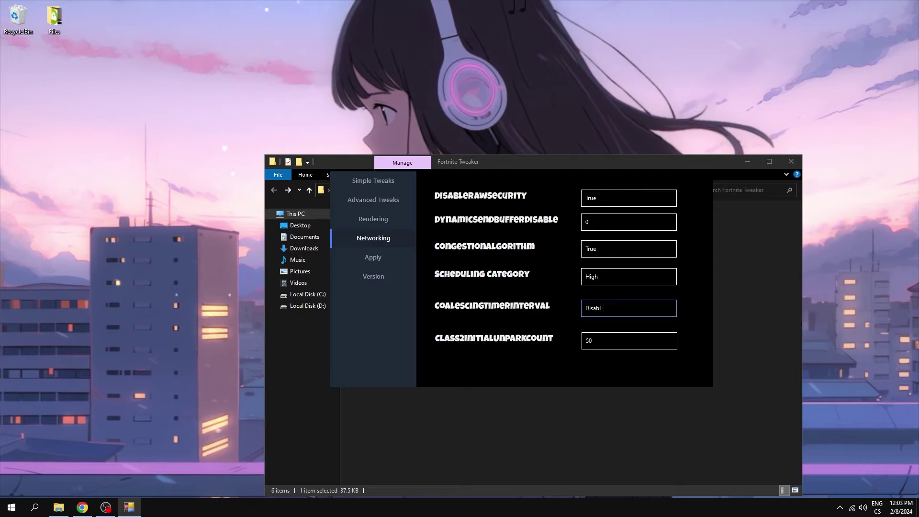
type("ed")
key("Tab")
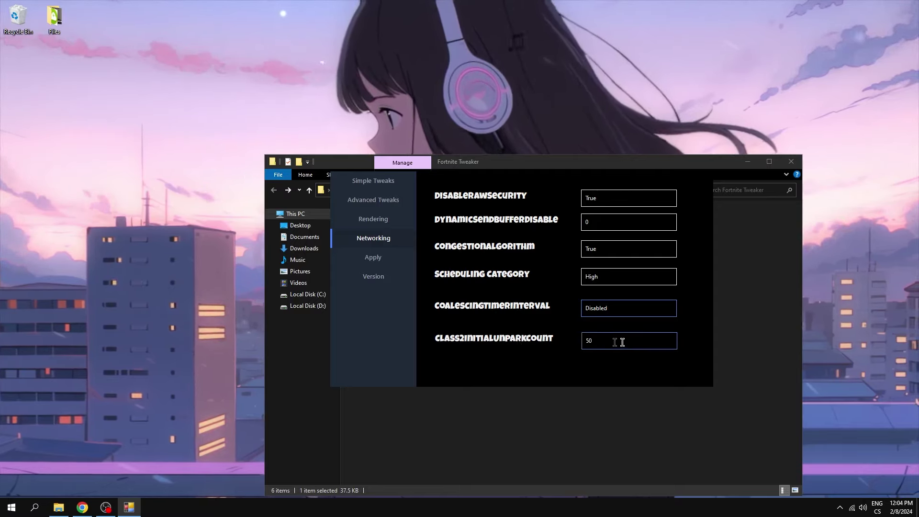
type("100")
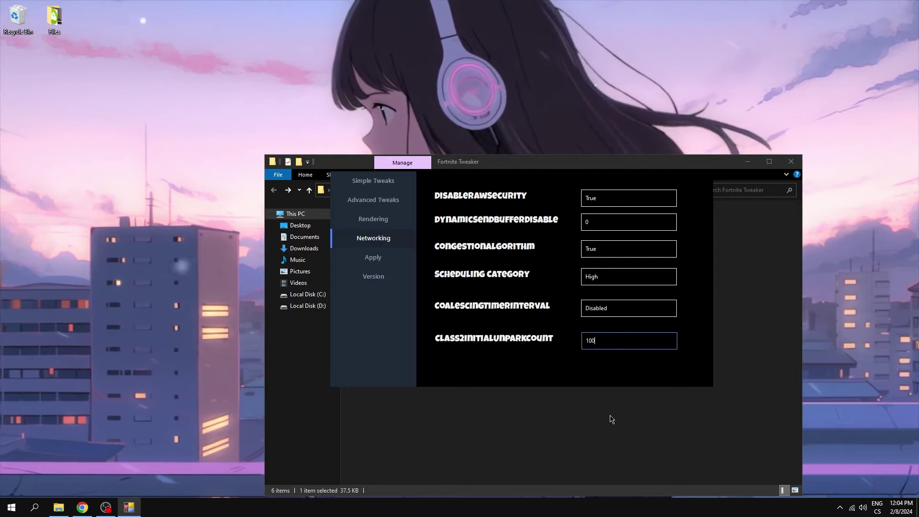
Look back over the rendering, advanced and simple tweaks, and apply all configured tweaks, dismissing the completion message
left_click(367, 220)
left_click(363, 205)
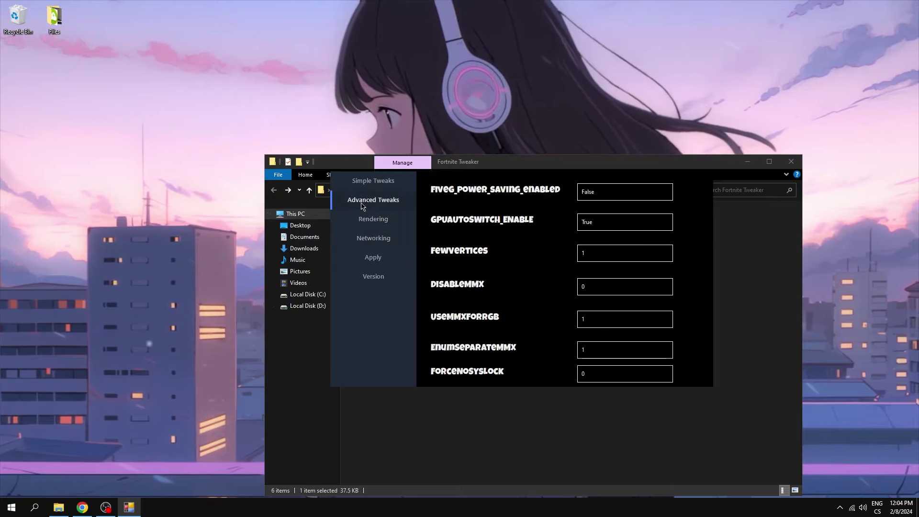
left_click(372, 181)
left_click(371, 260)
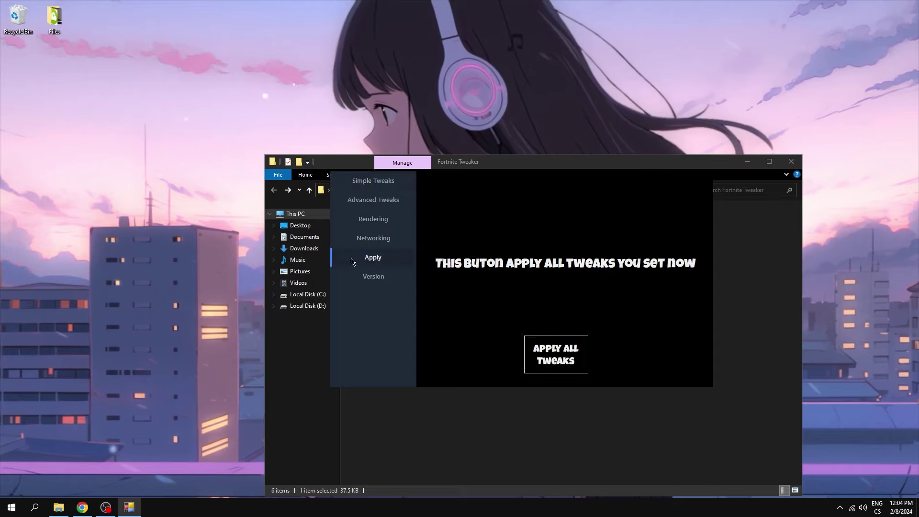
left_click(559, 356)
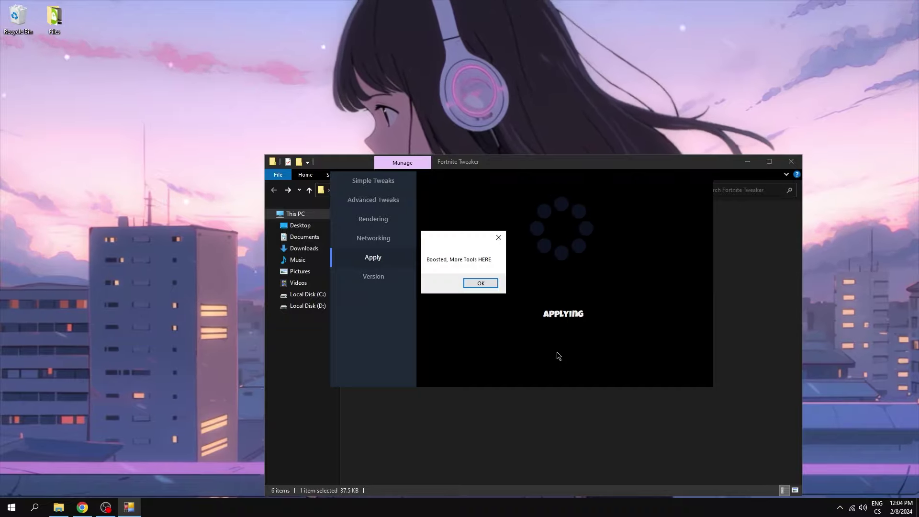
left_click(481, 283)
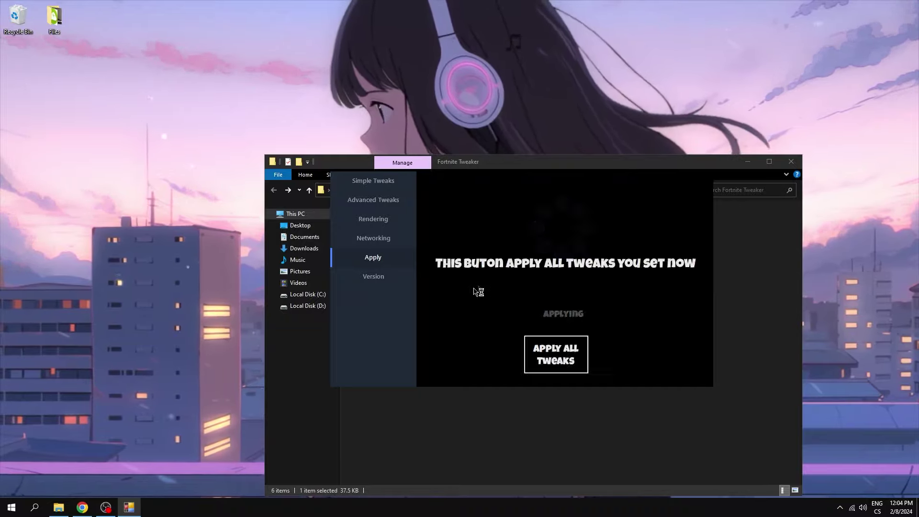